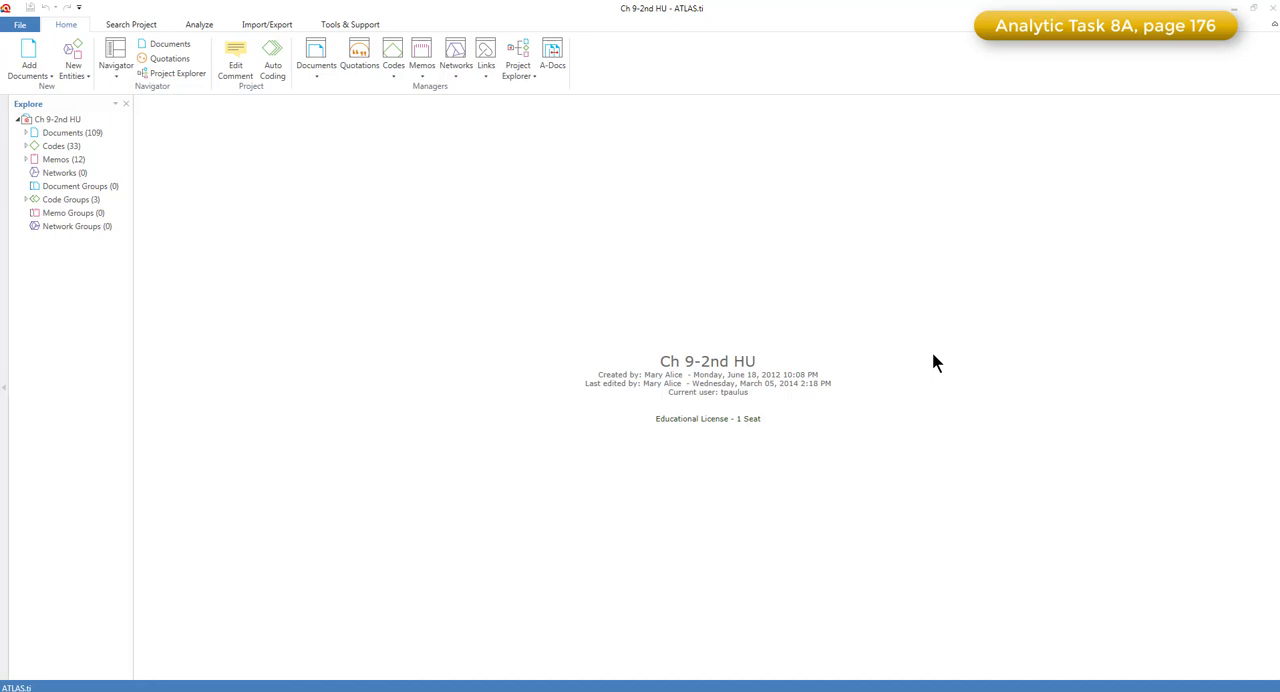
Open the "5 Week Today" document, widen its coding margin, and highlight the coded quotation of the first reply
left_click(48, 133)
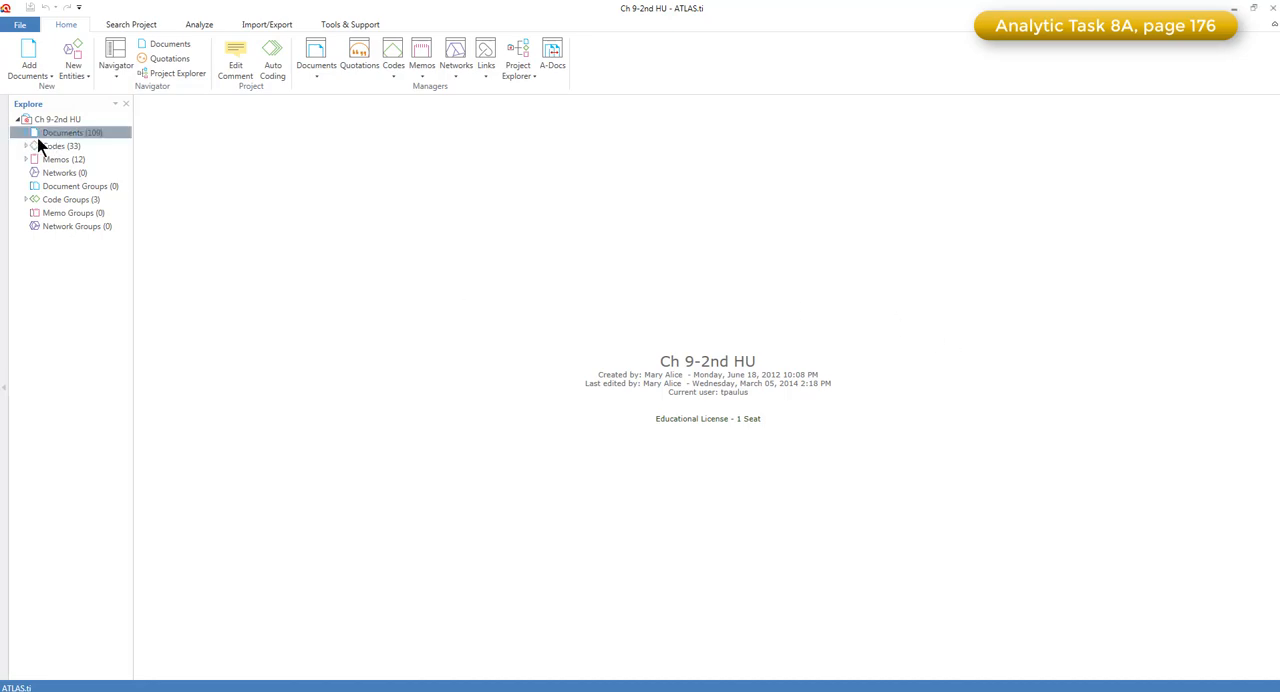
left_click(26, 133)
double_click(61, 150)
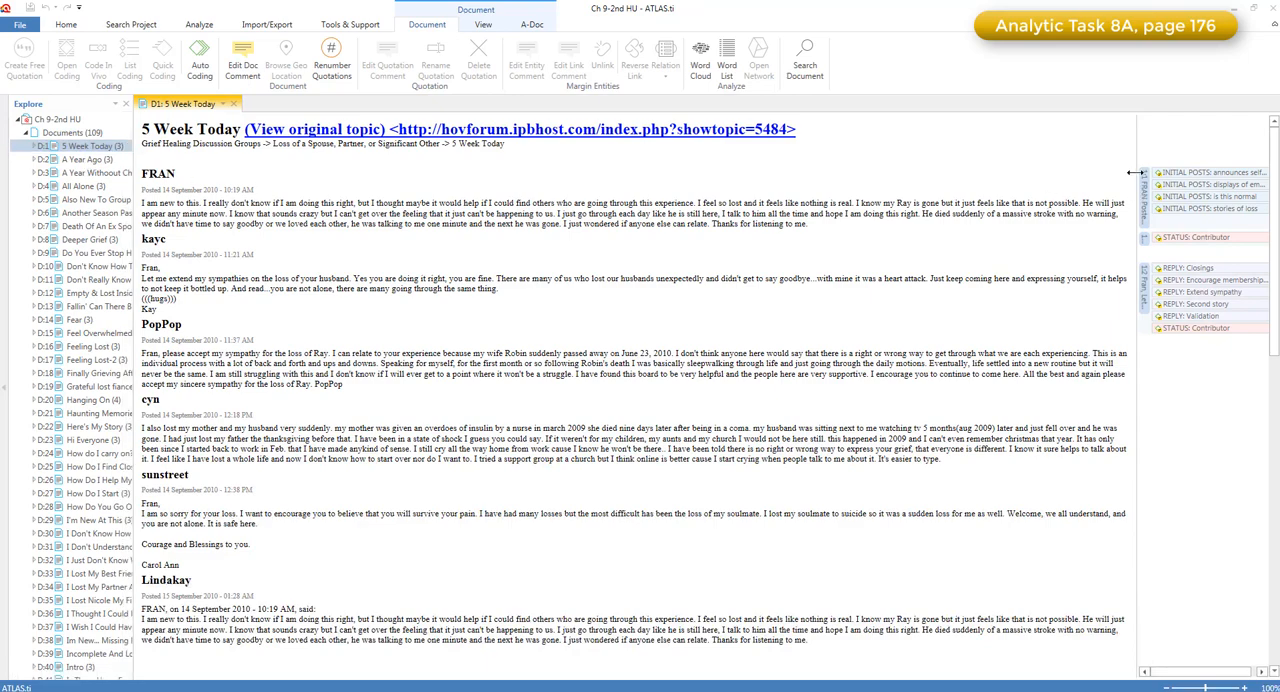
left_click_drag(1137, 175, 903, 180)
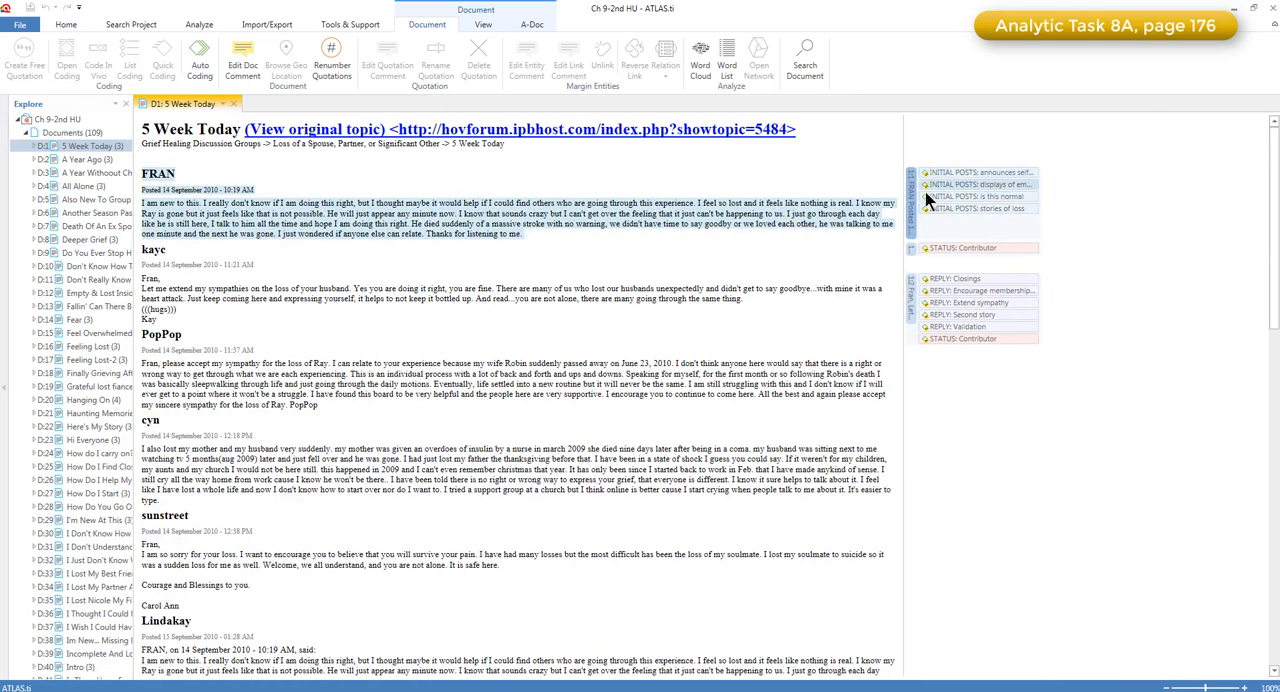
left_click(912, 307)
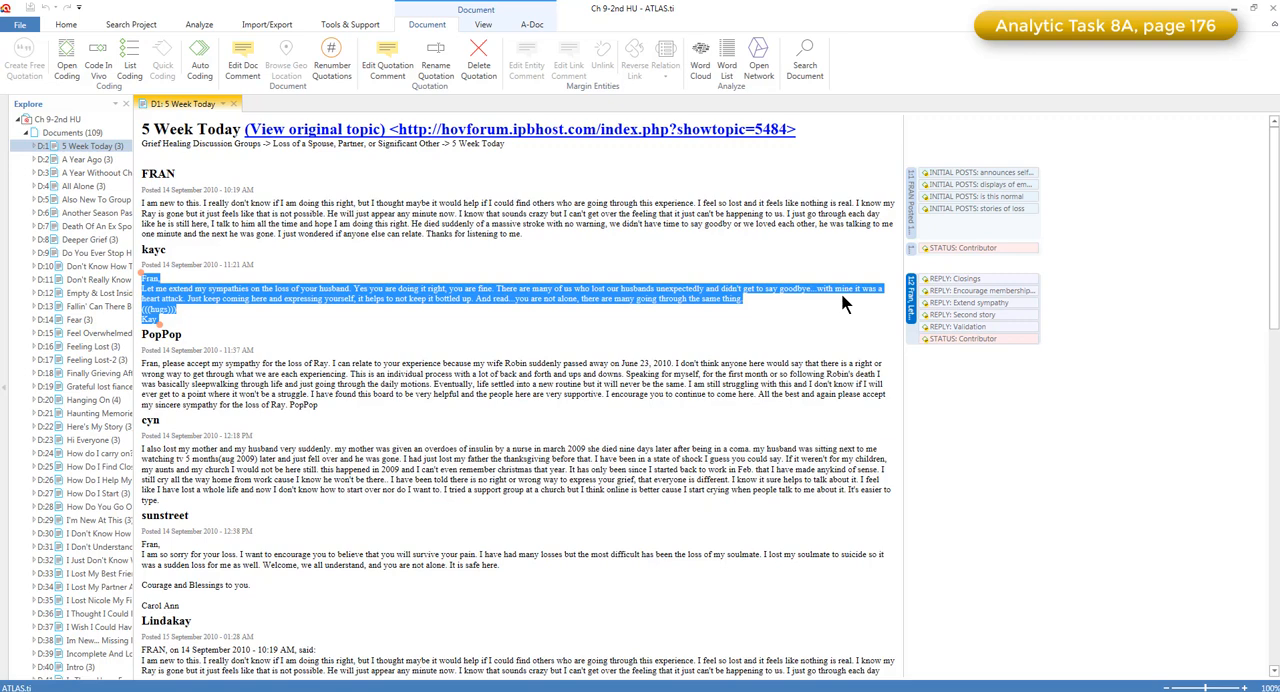
Open the Code Manager, enlarge it, and review the codes in the initial, reply and status groups
left_click(68, 26)
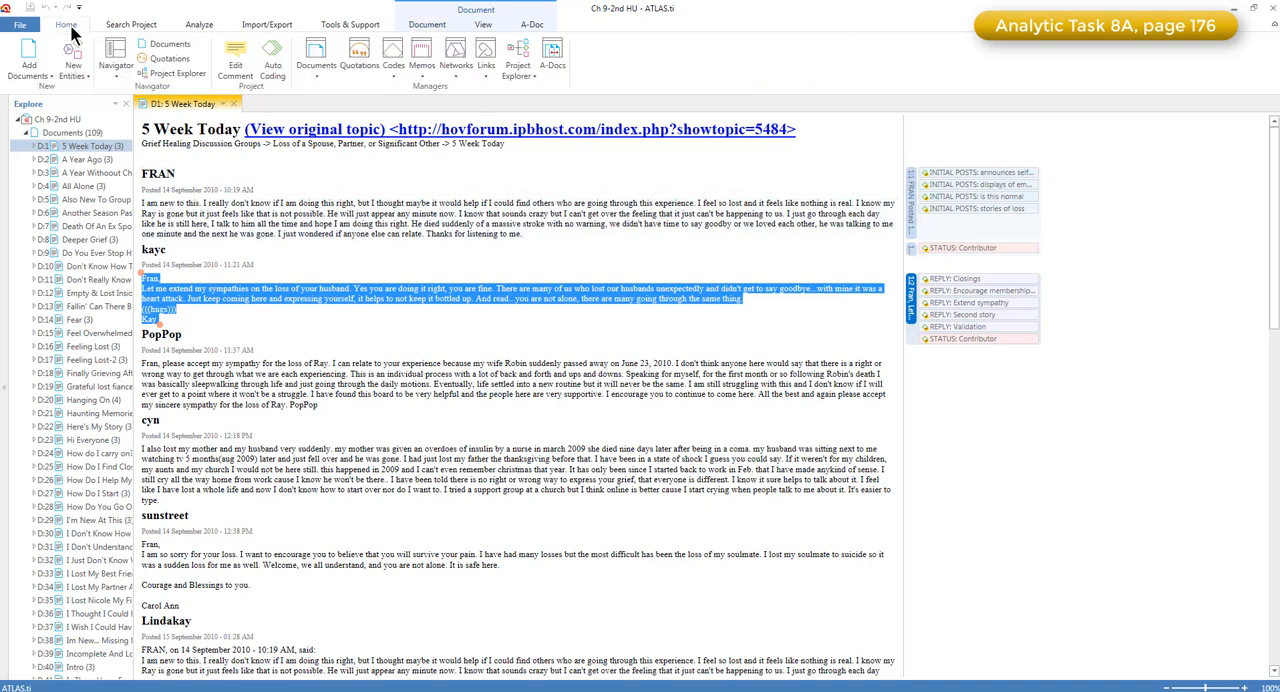
left_click(396, 49)
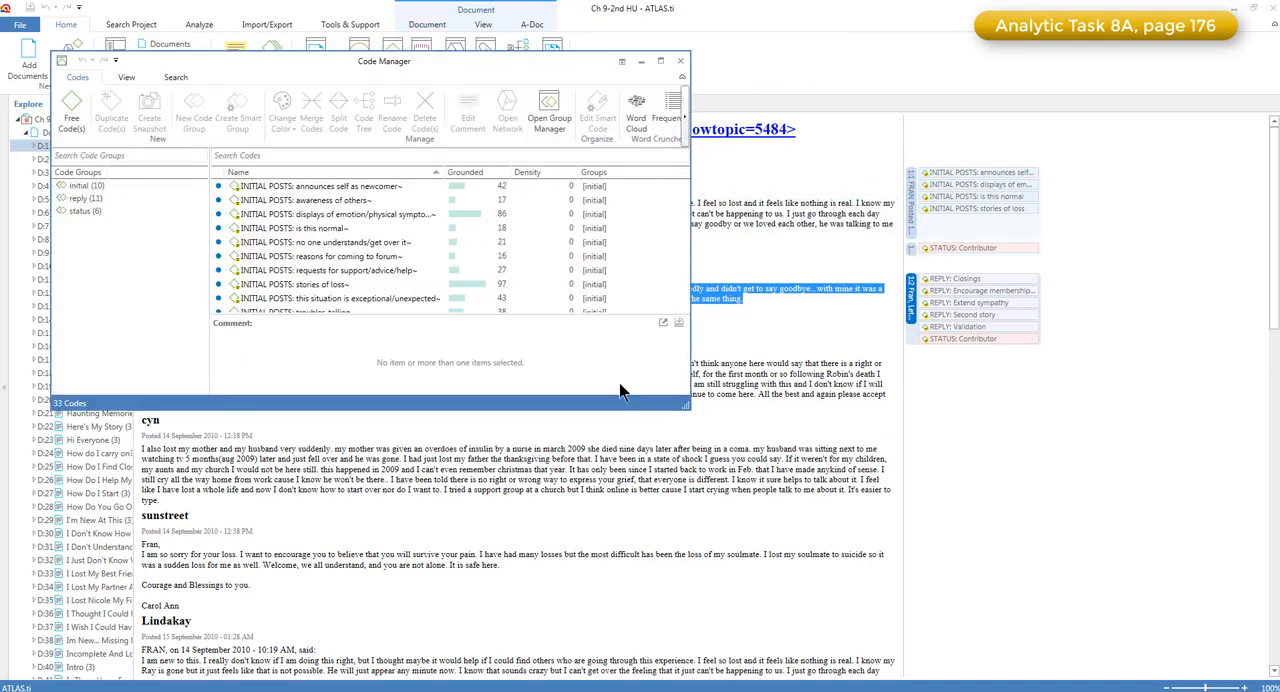
left_click_drag(688, 405, 1093, 590)
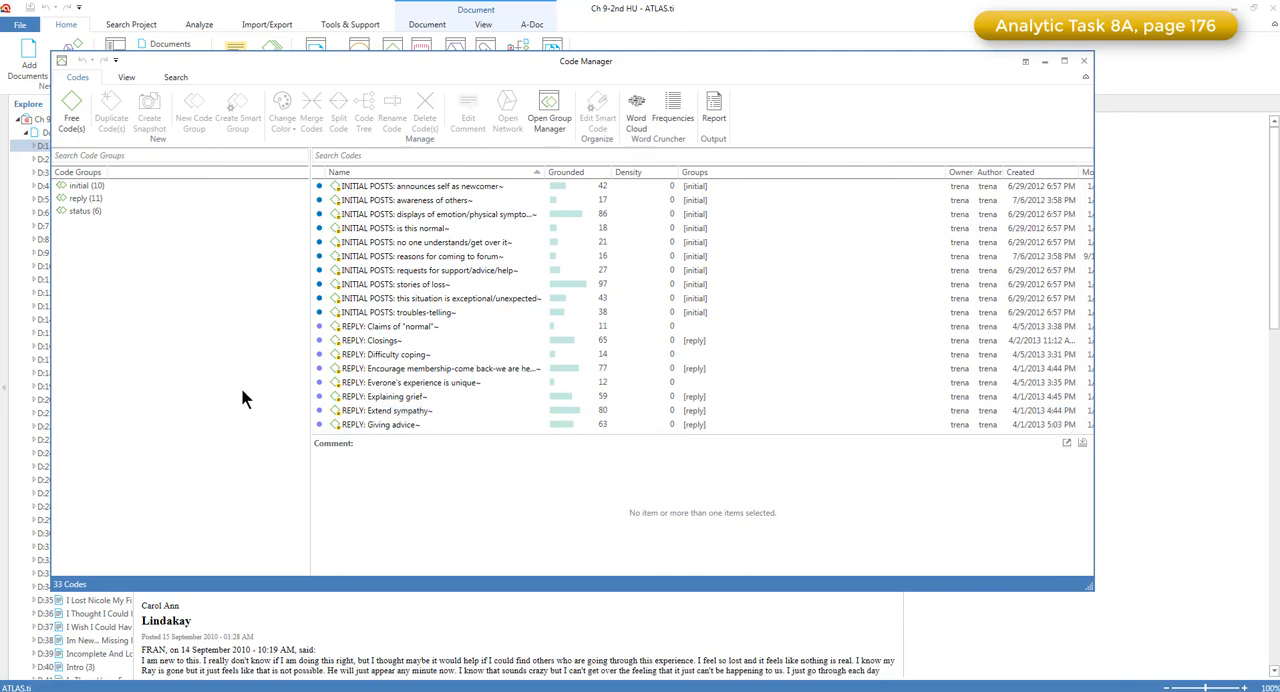
left_click(95, 185)
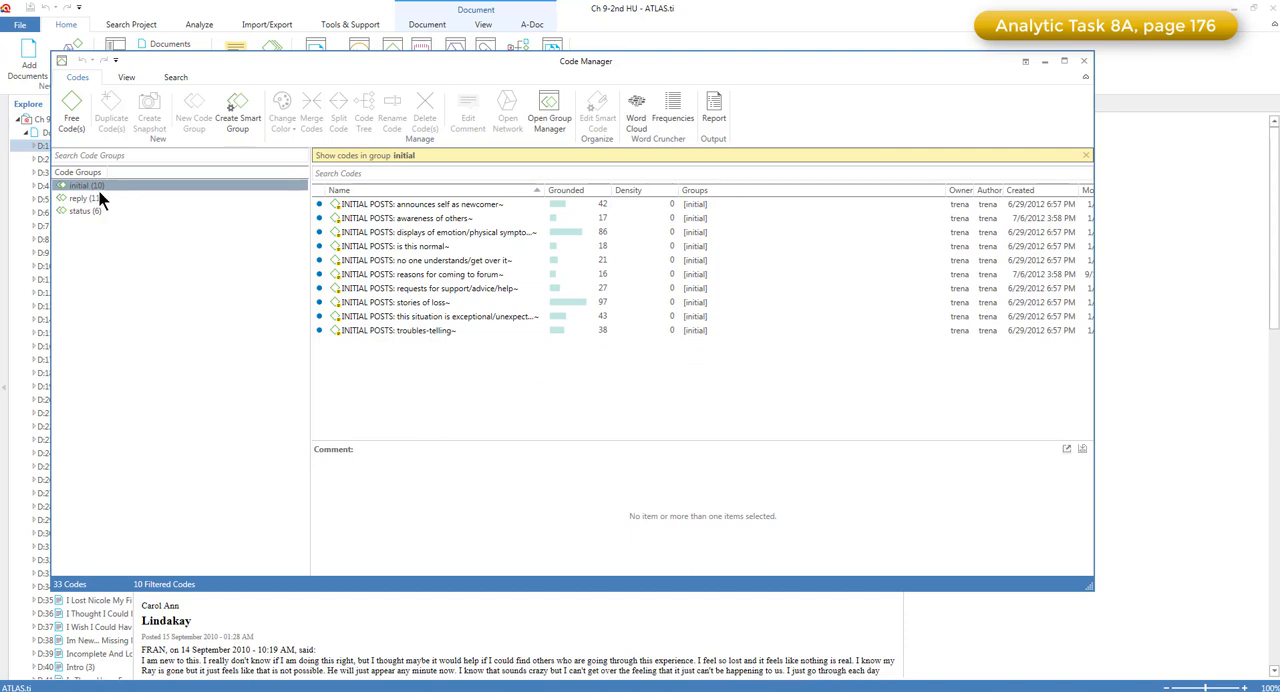
left_click(102, 199)
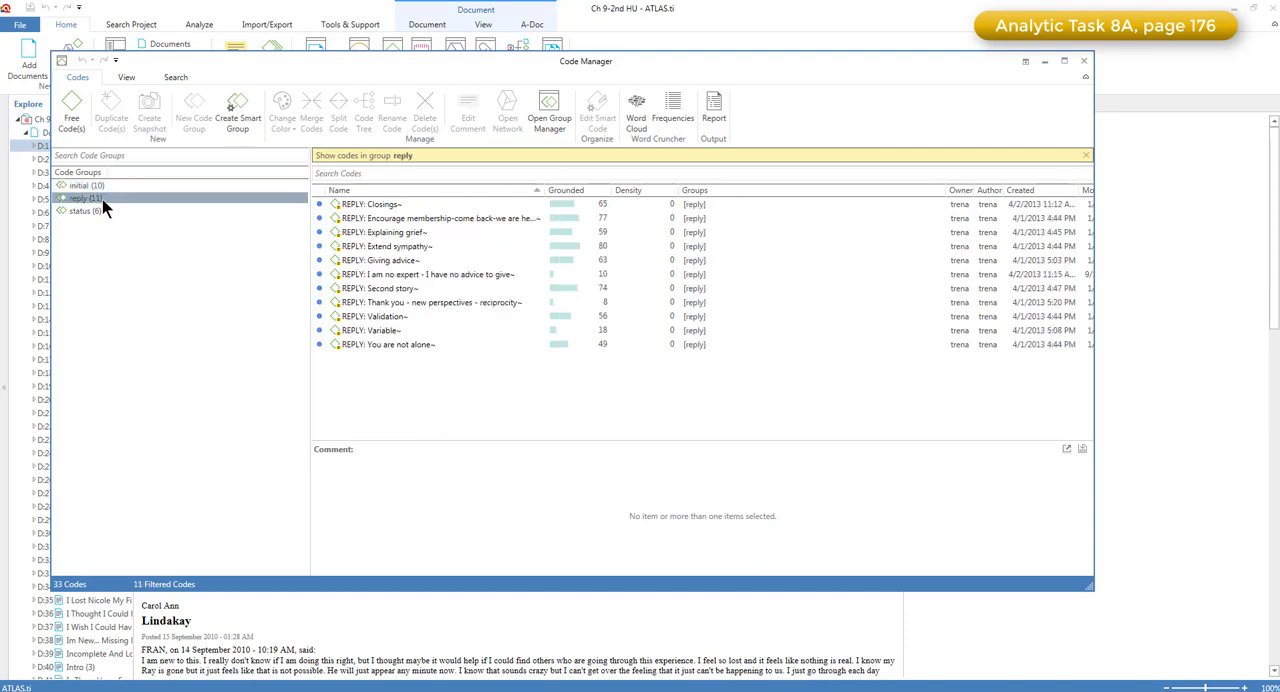
left_click(108, 184)
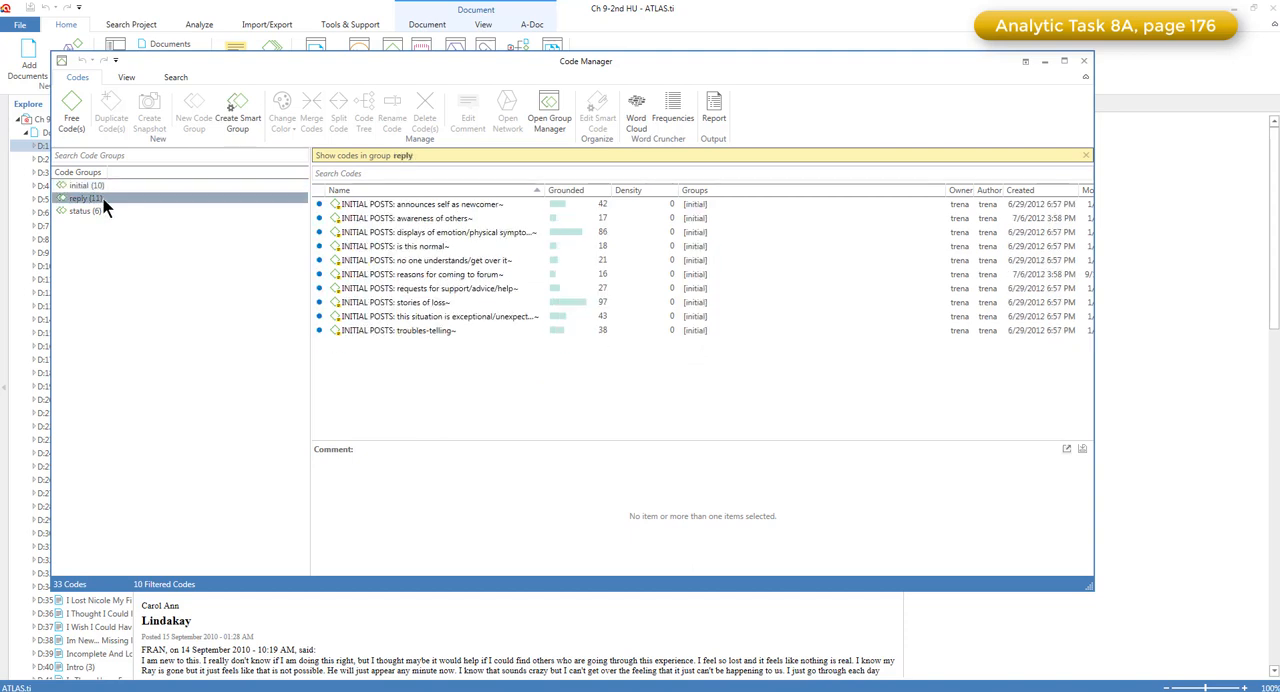
left_click(102, 210)
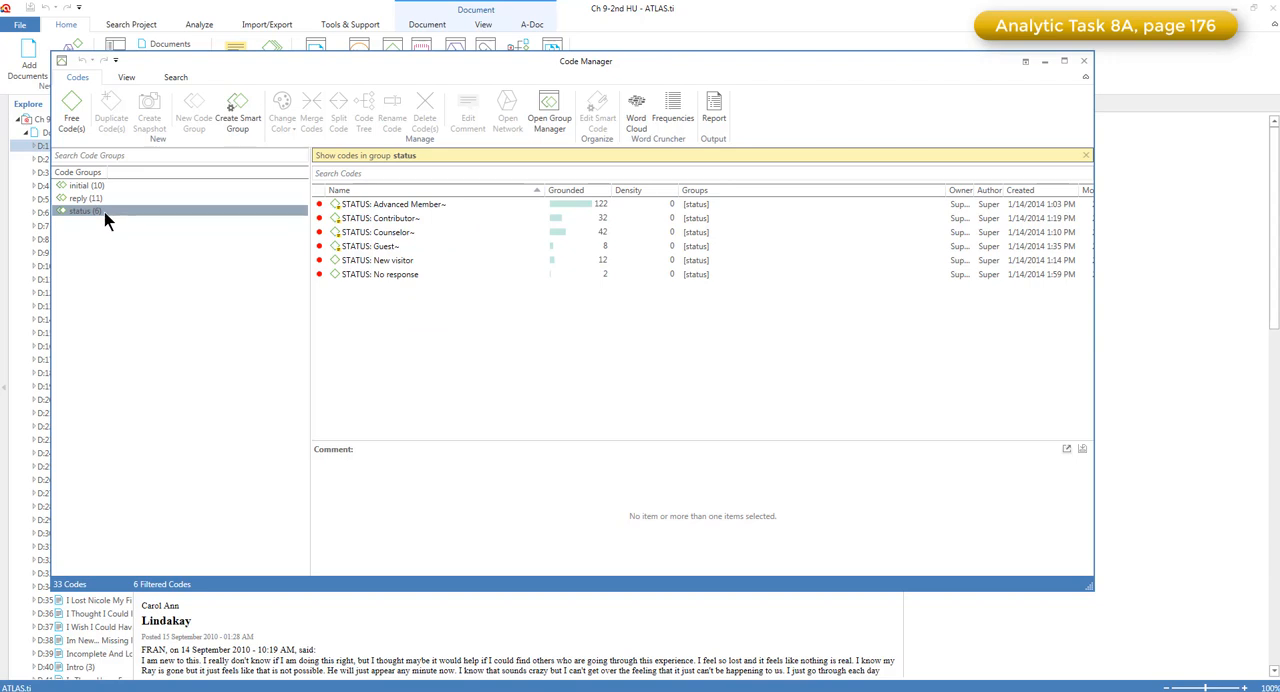
left_click(127, 189)
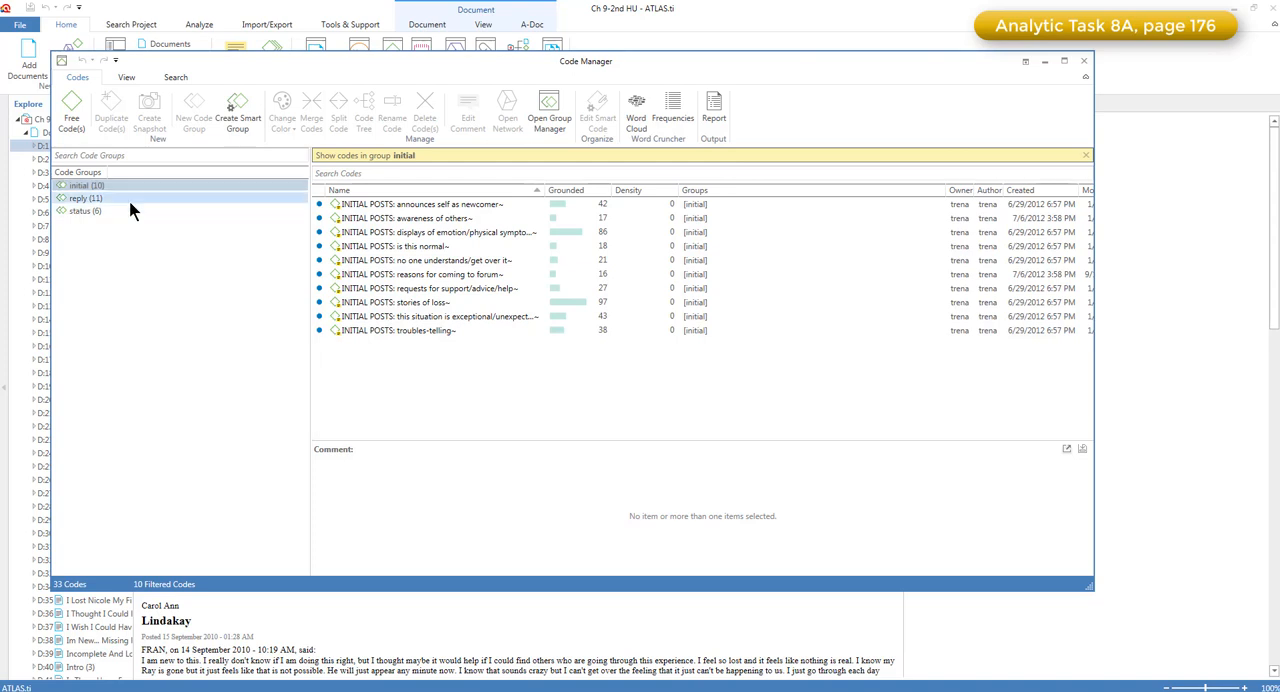
Filter to the reply code group and read the comments of its codes from Closings to "I am no expert"
left_click(129, 199)
left_click(405, 206)
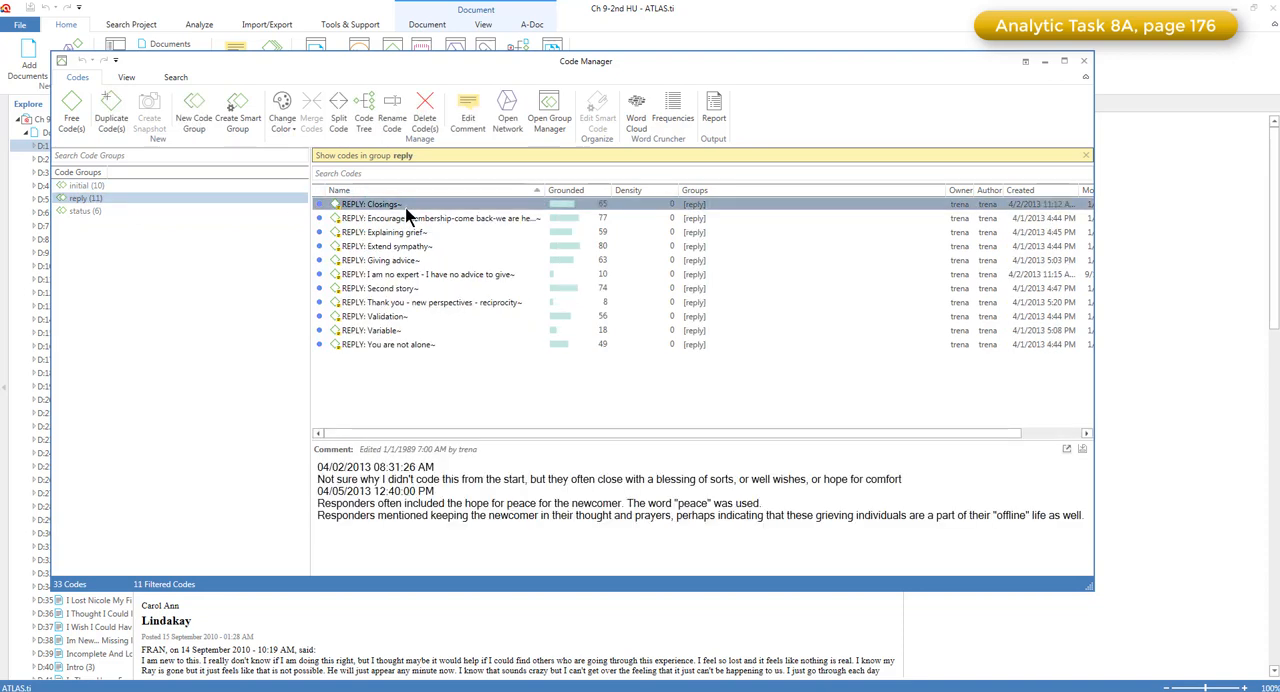
left_click(406, 218)
left_click(410, 233)
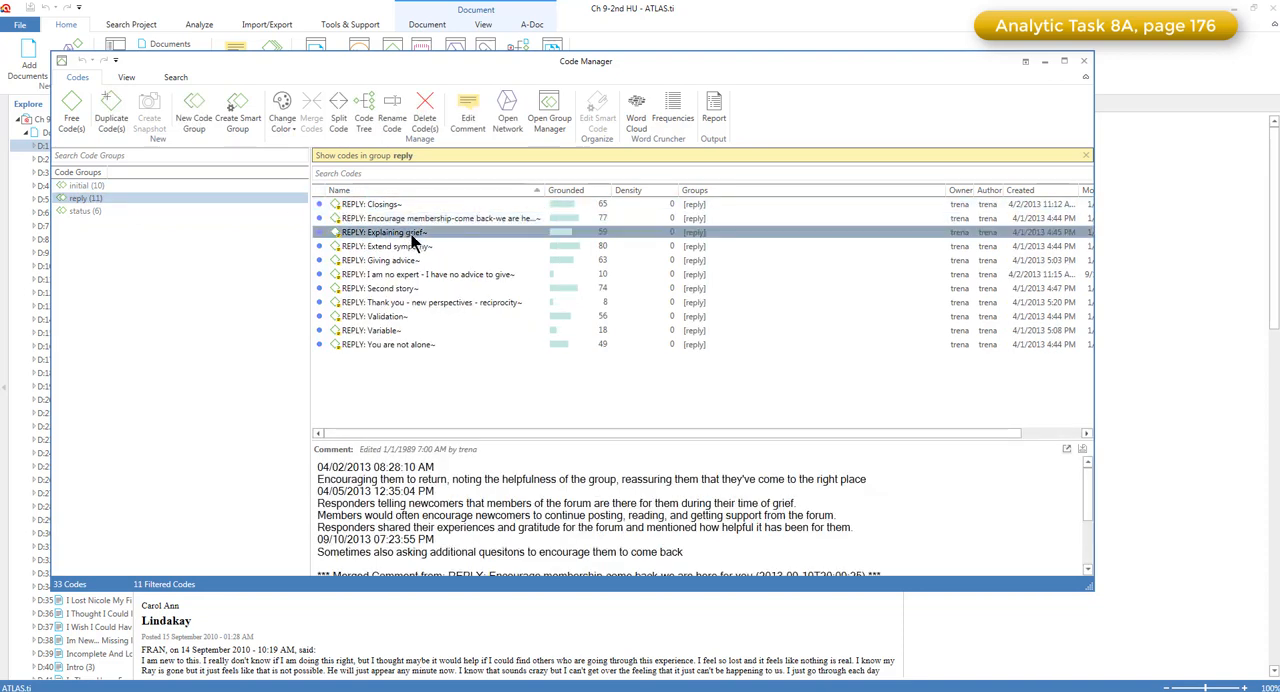
left_click_drag(517, 443, 511, 368)
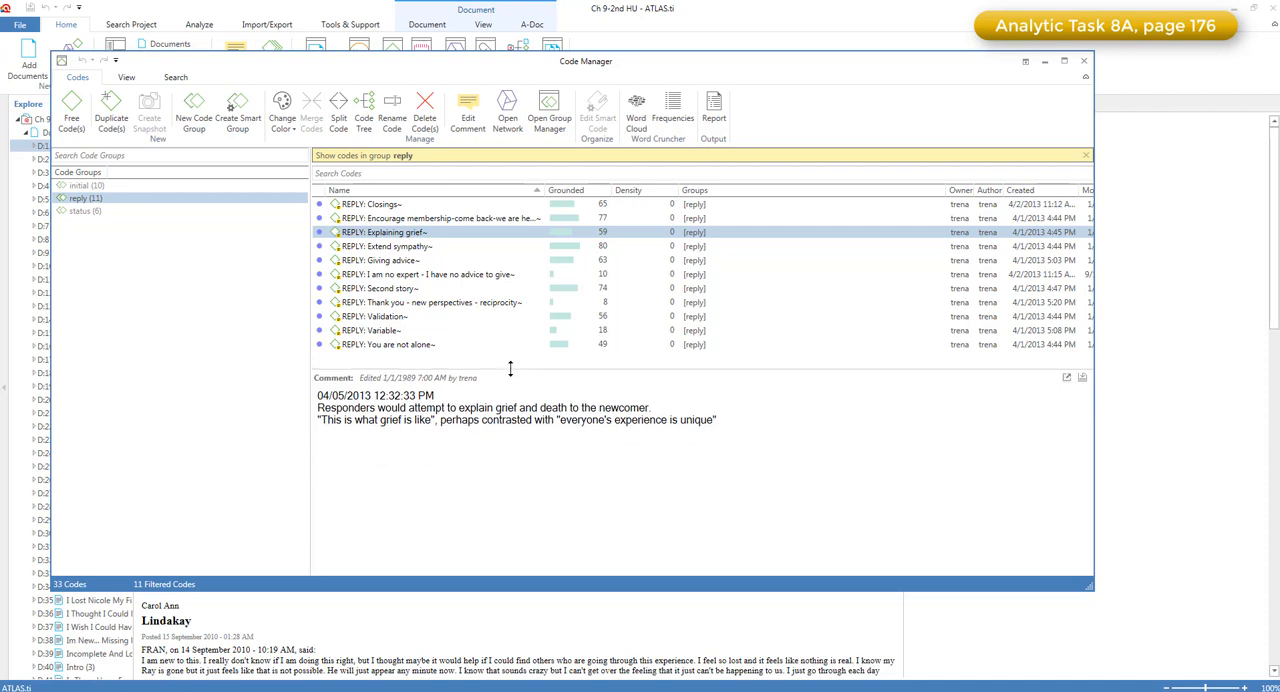
left_click(422, 249)
left_click(421, 260)
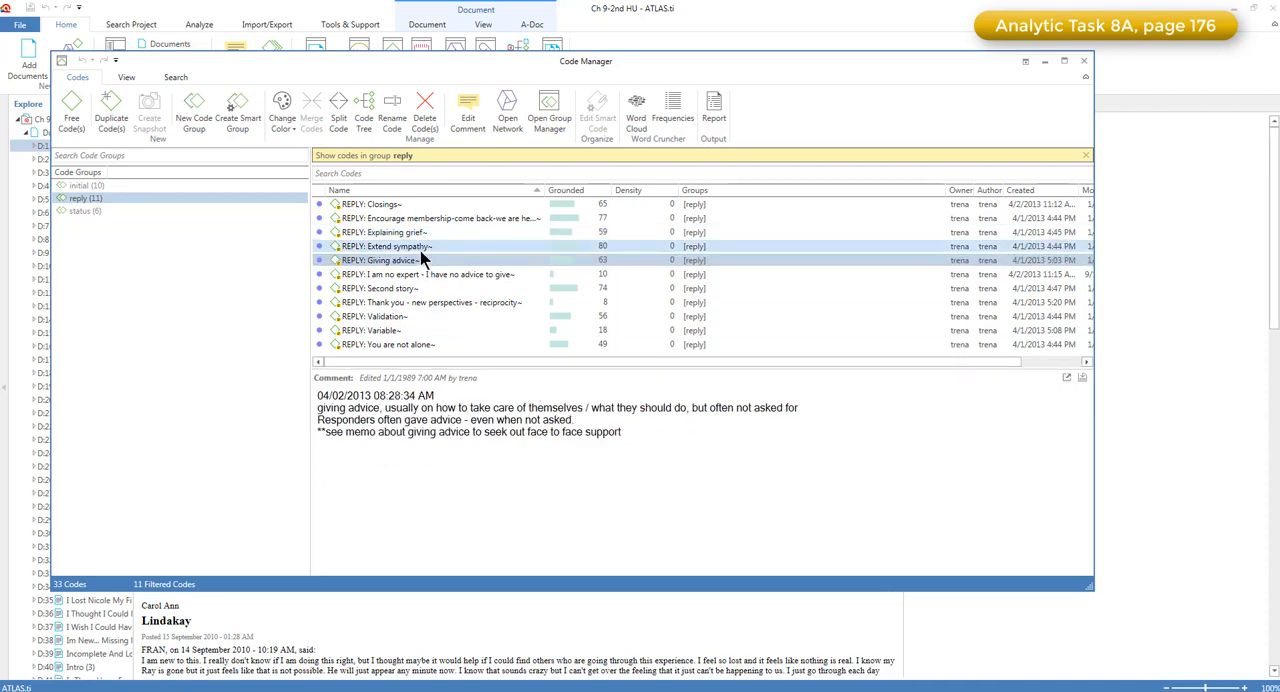
left_click(422, 275)
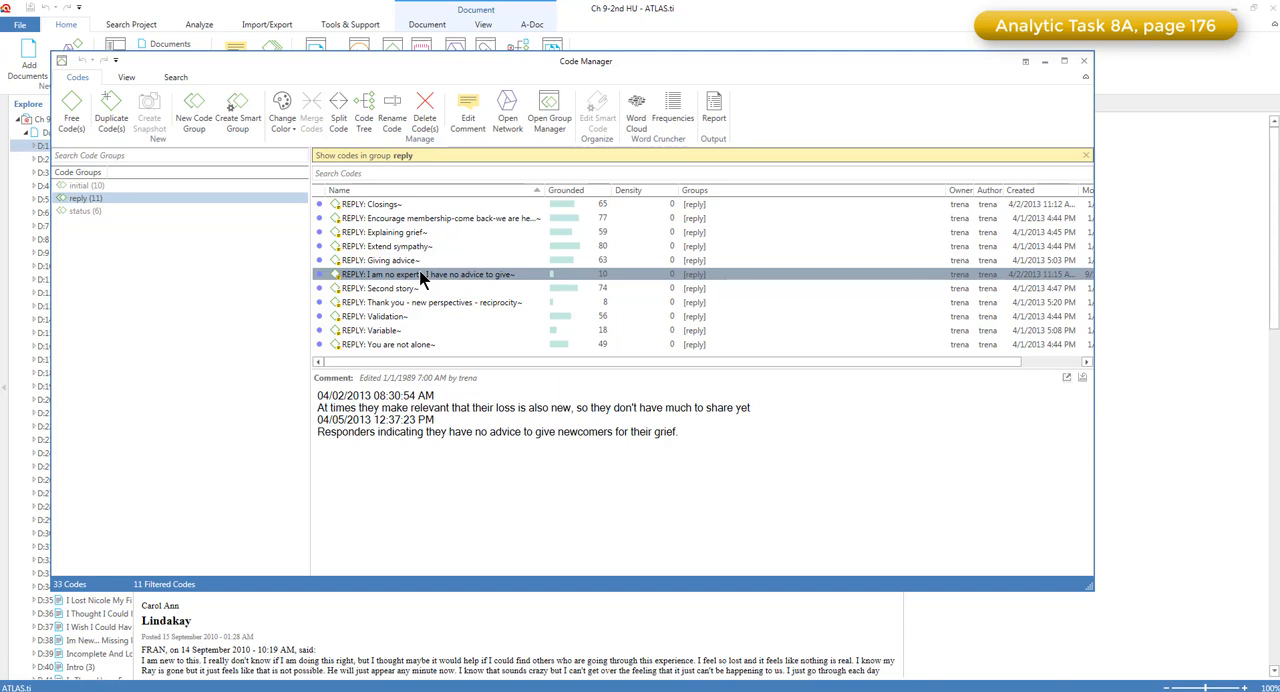
Open the Memo Manager over the document and enlarge it enough to list all the memos
left_click_drag(534, 58, 598, 138)
left_click(418, 56)
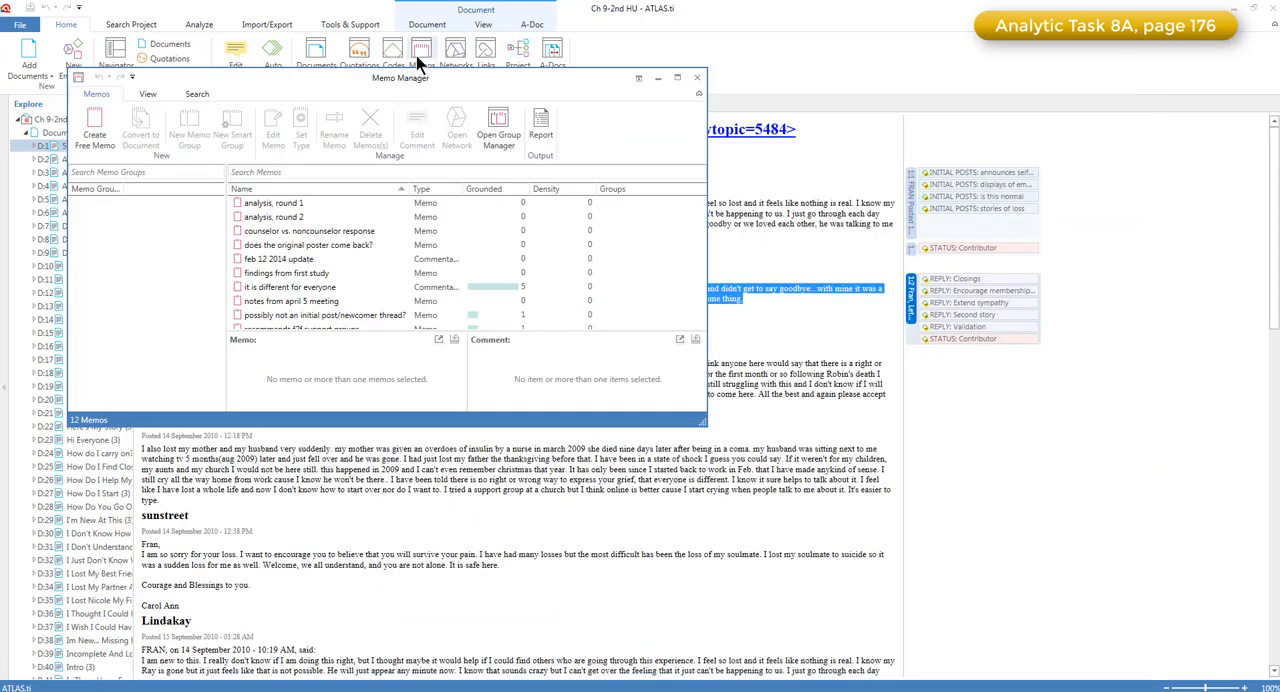
left_click_drag(419, 84, 535, 79)
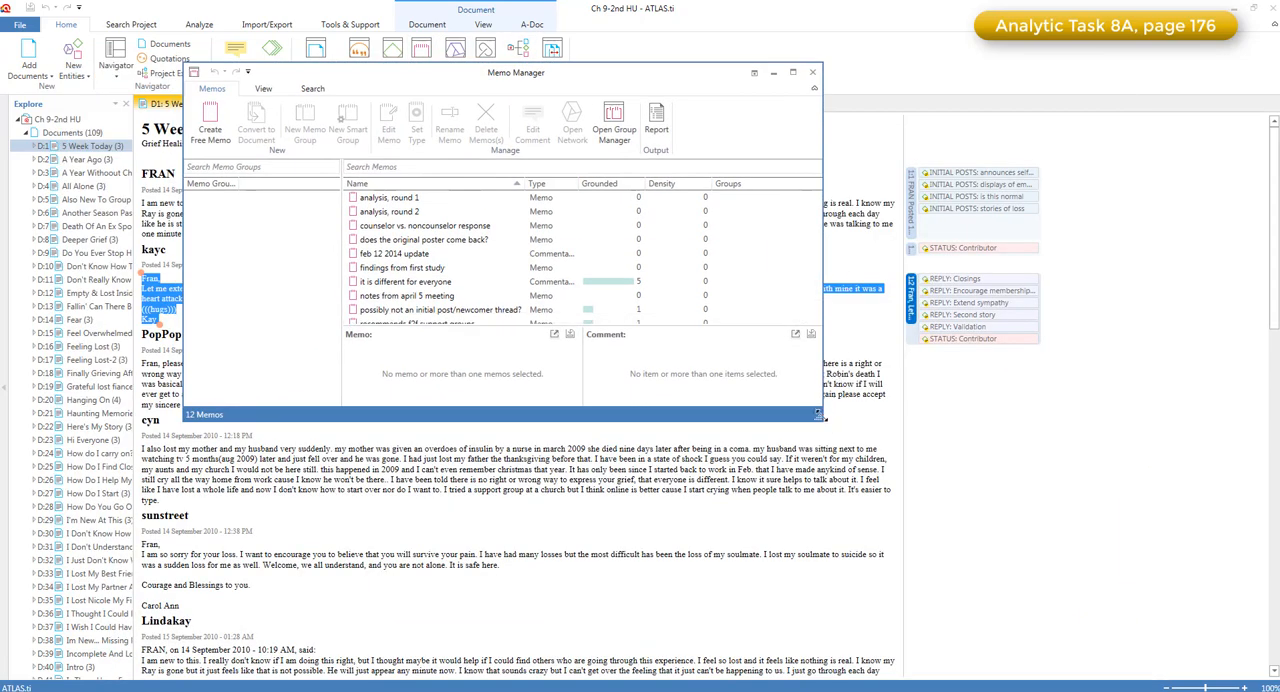
left_click_drag(818, 415, 1076, 543)
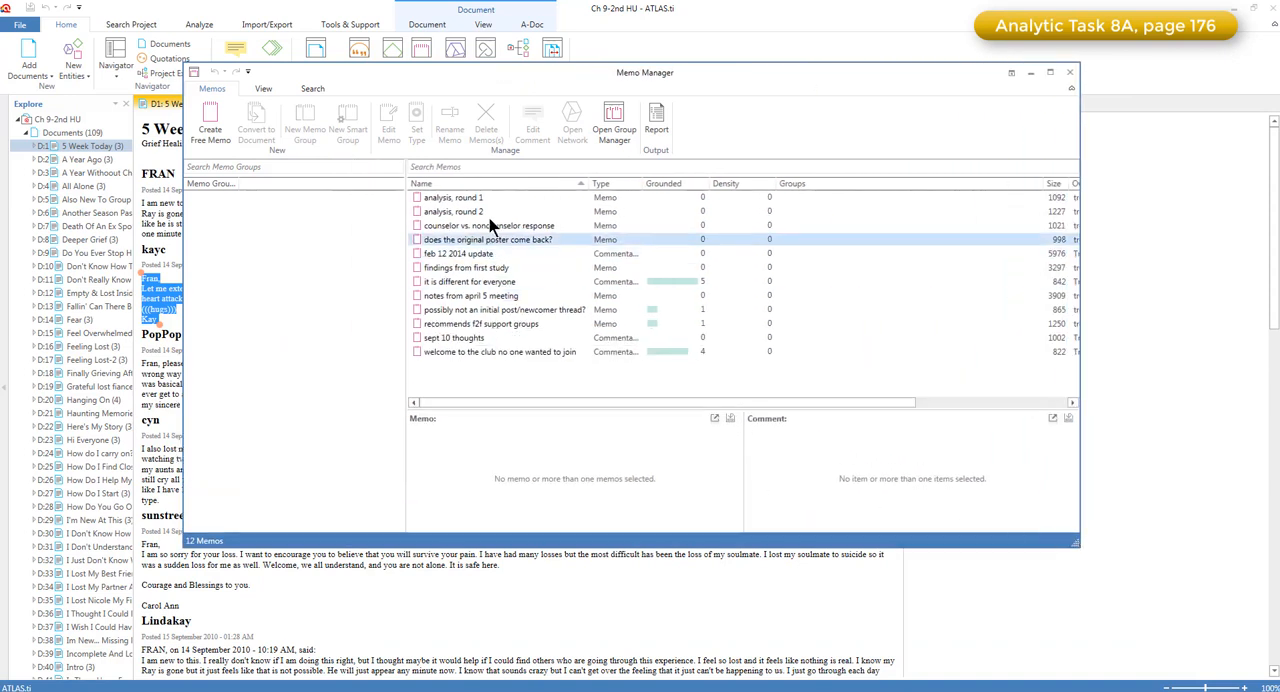
Read the memos from "analysis, round 1" through "feb 12 2014 update" in an enlarged memo preview, and look through the remaining memo titles
left_click(470, 198)
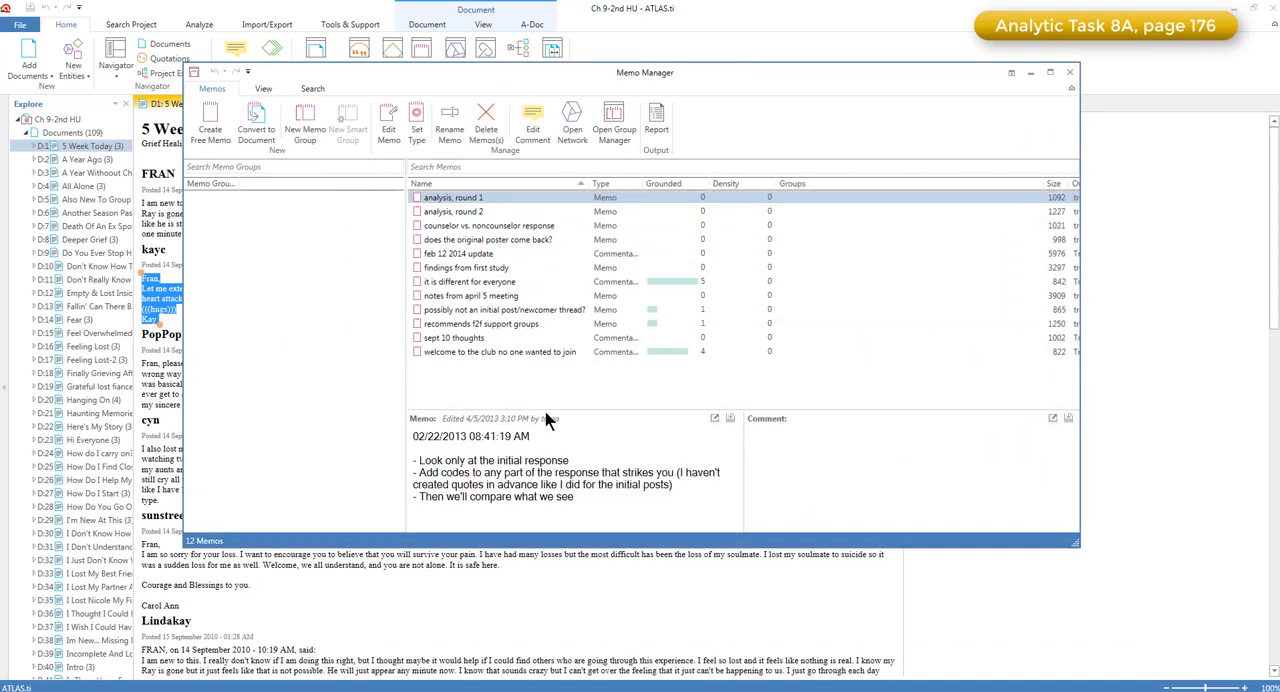
left_click_drag(546, 404, 535, 335)
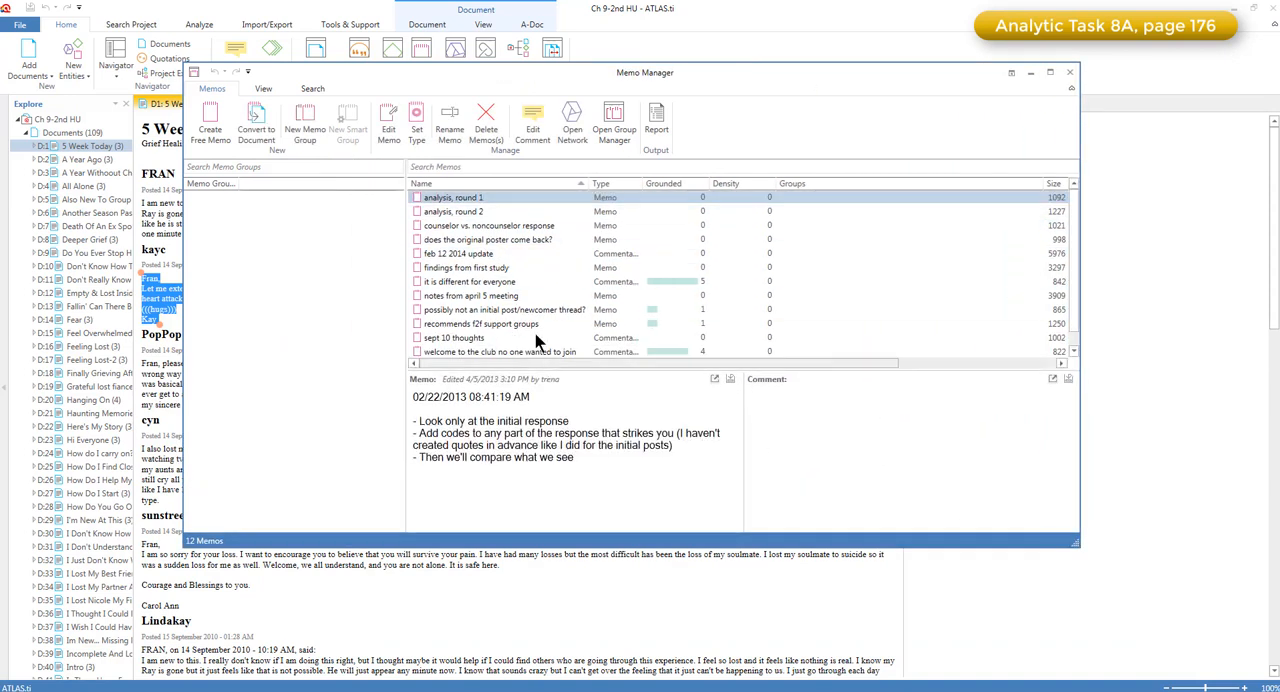
left_click(470, 213)
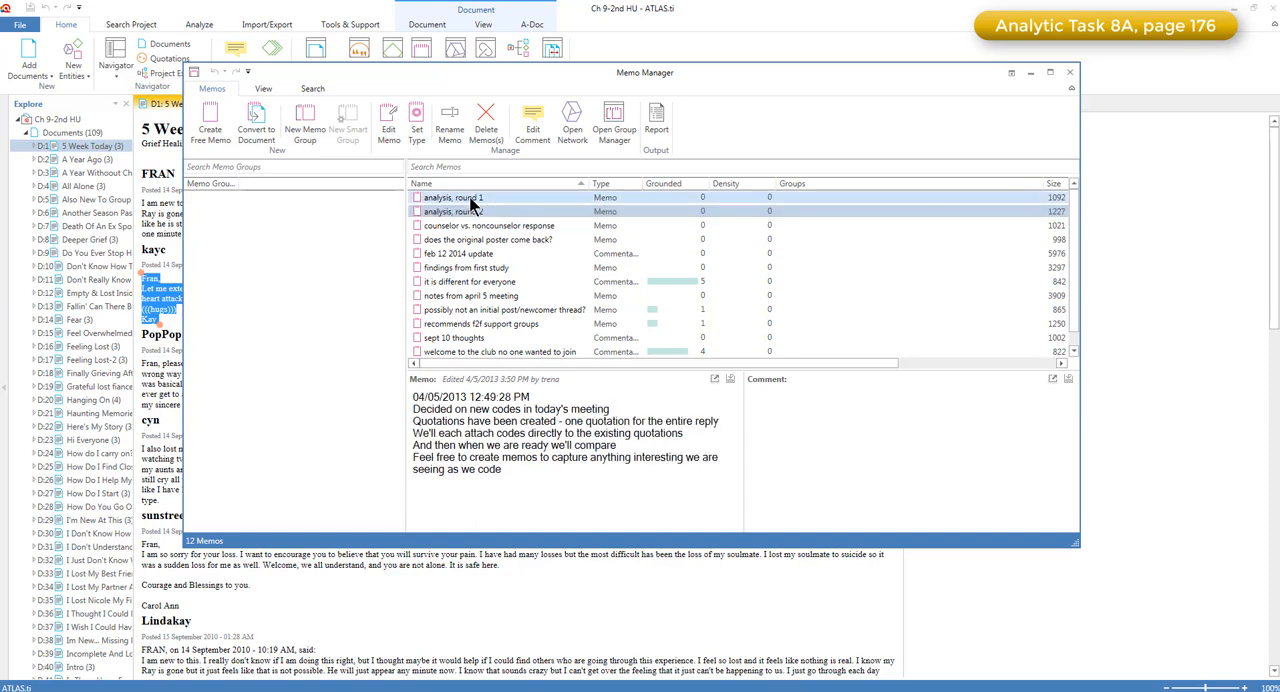
left_click(471, 199)
left_click(472, 213)
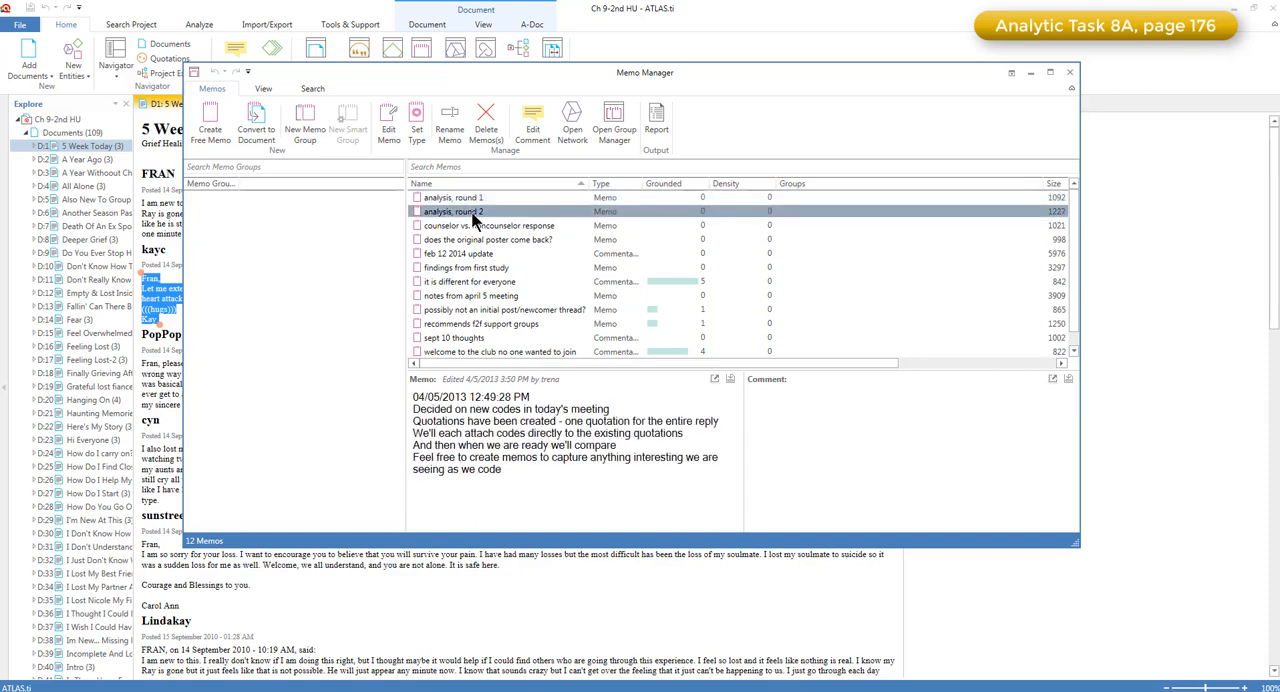
left_click(472, 226)
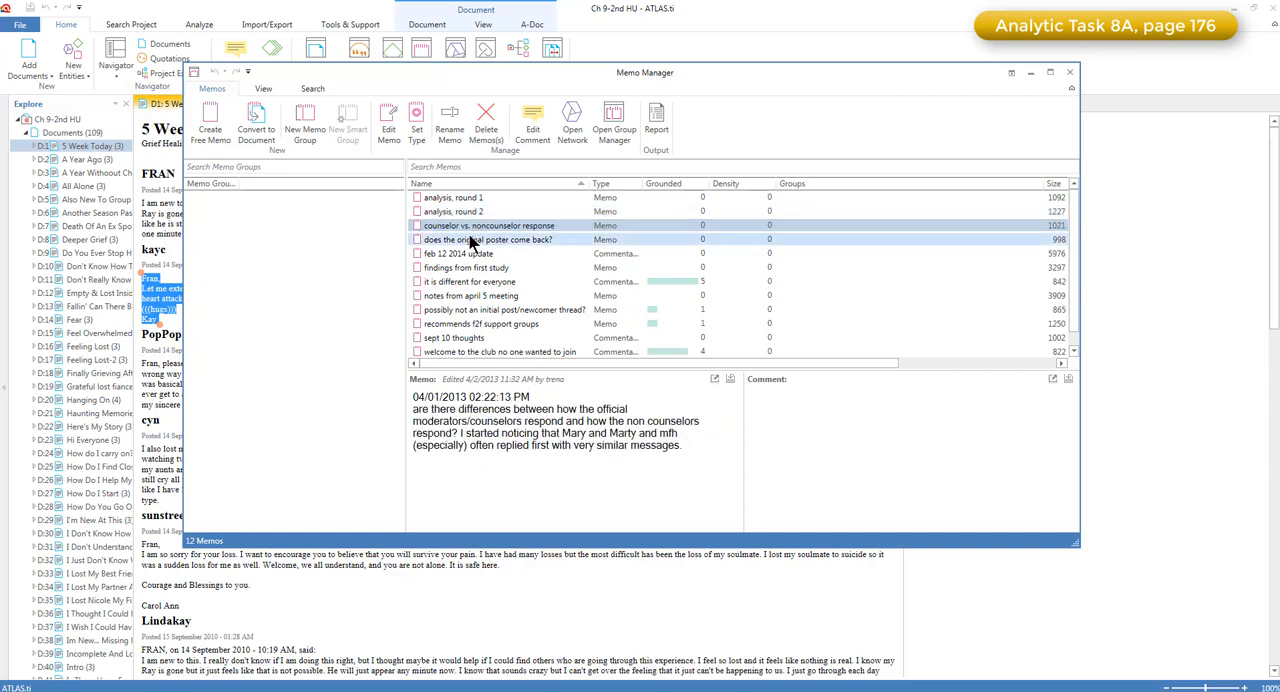
left_click(470, 239)
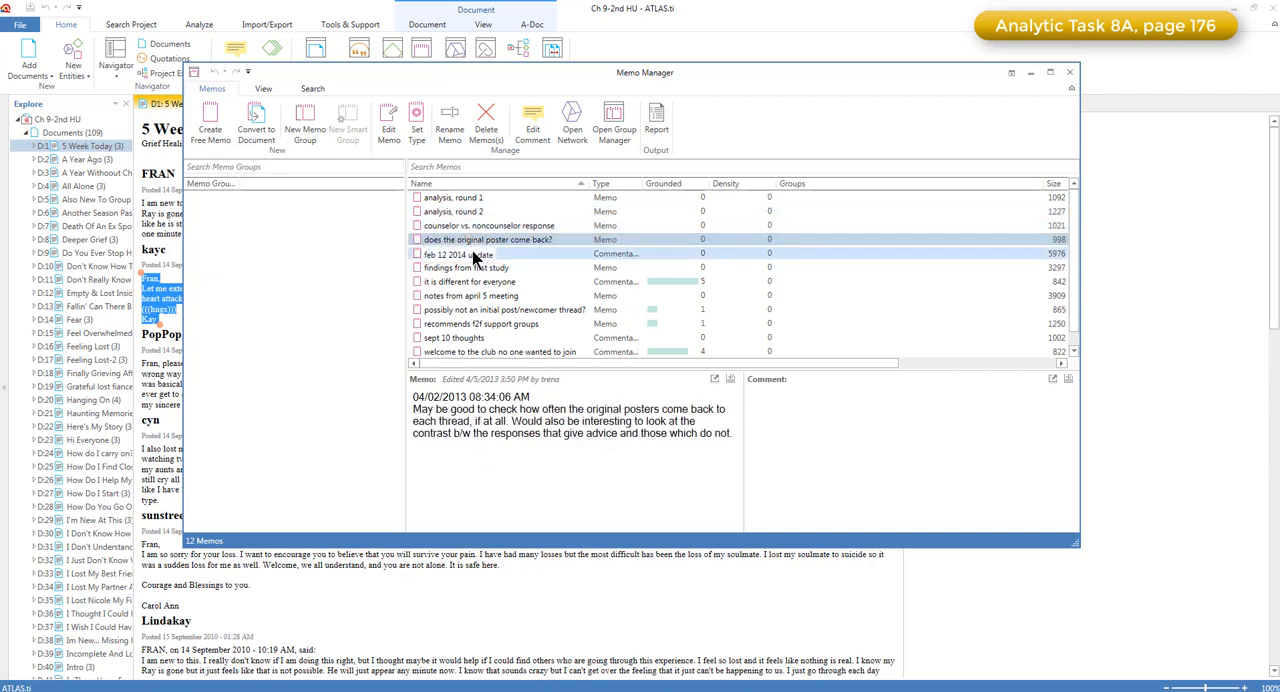
left_click(474, 255)
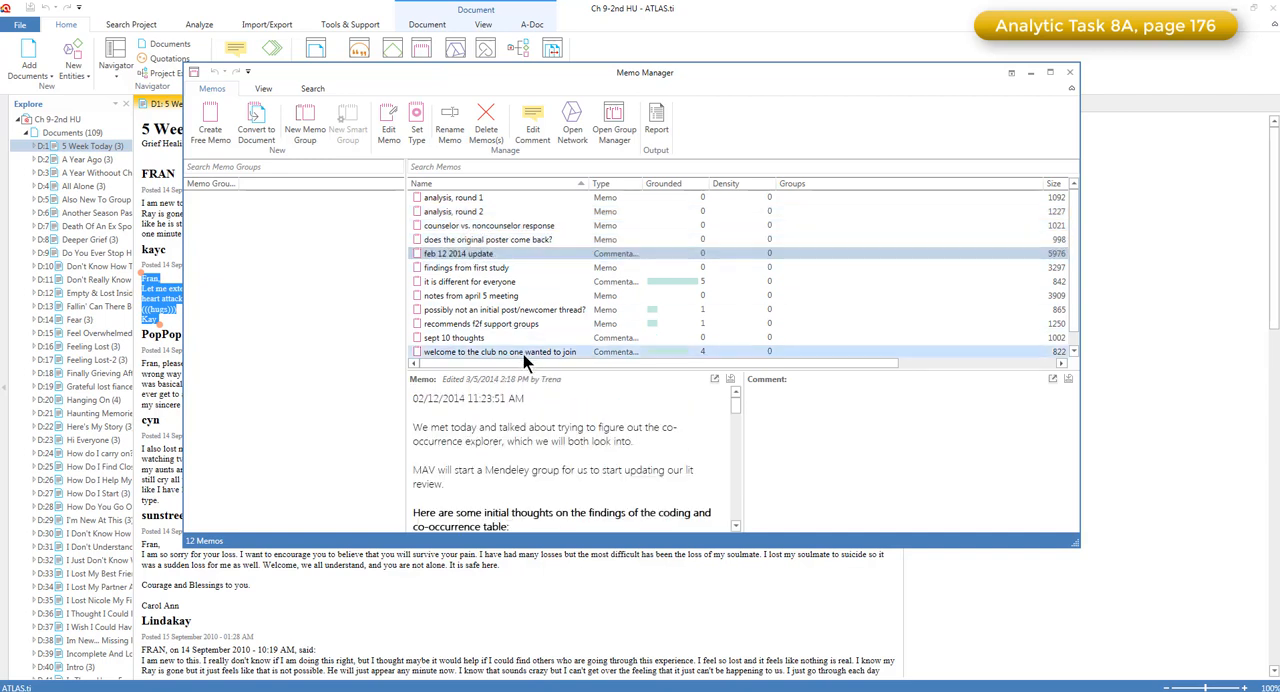
left_click_drag(531, 370, 533, 338)
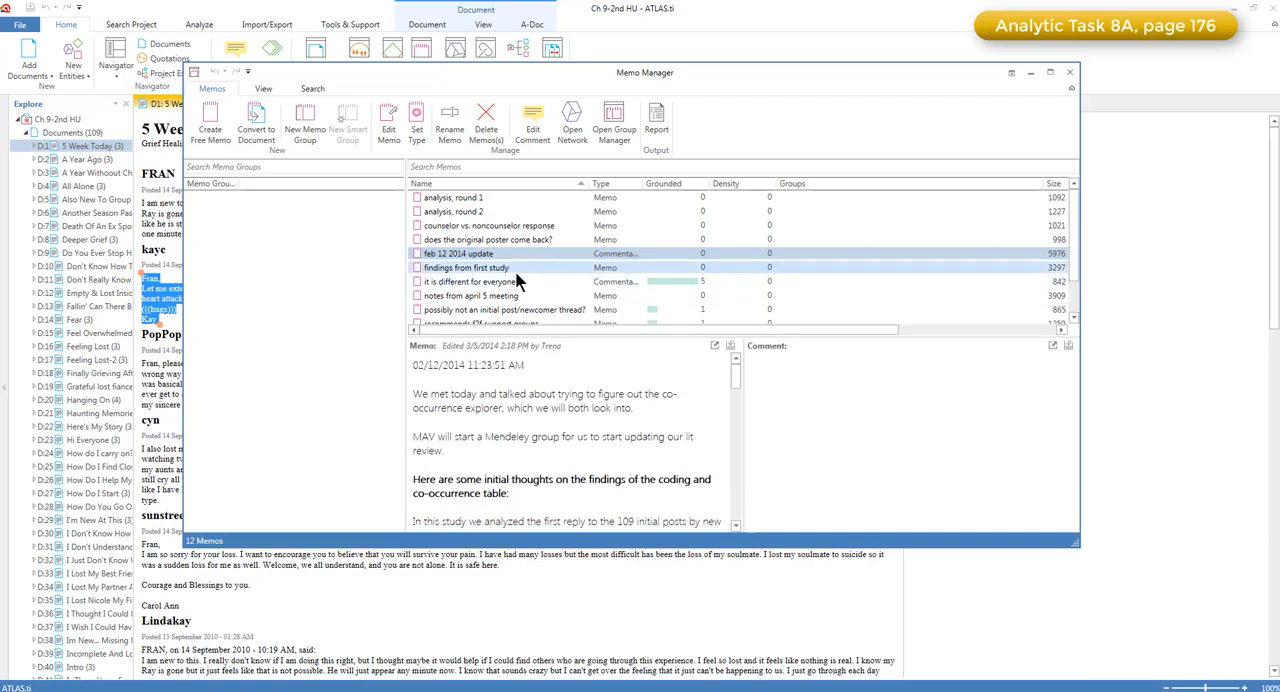
scroll(515, 314, "down", 1)
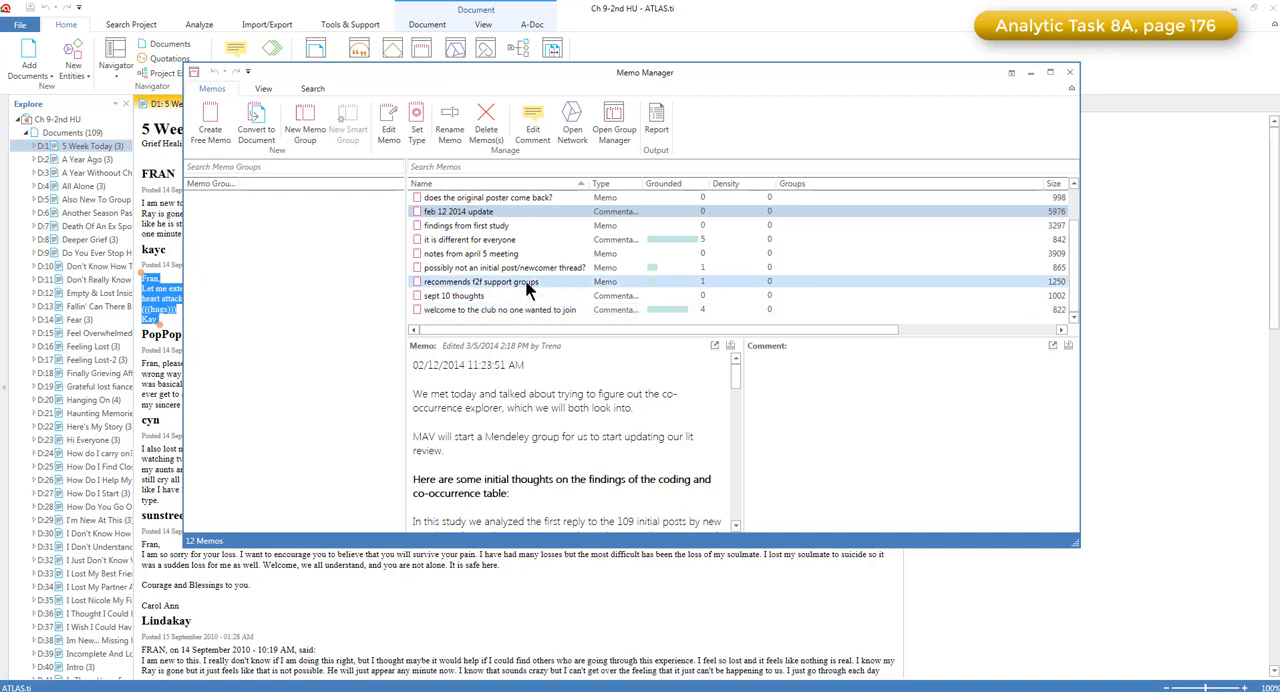
Read the "findings from first study" memo, enlarging the Memo Manager and its preview to show more text
left_click(513, 226)
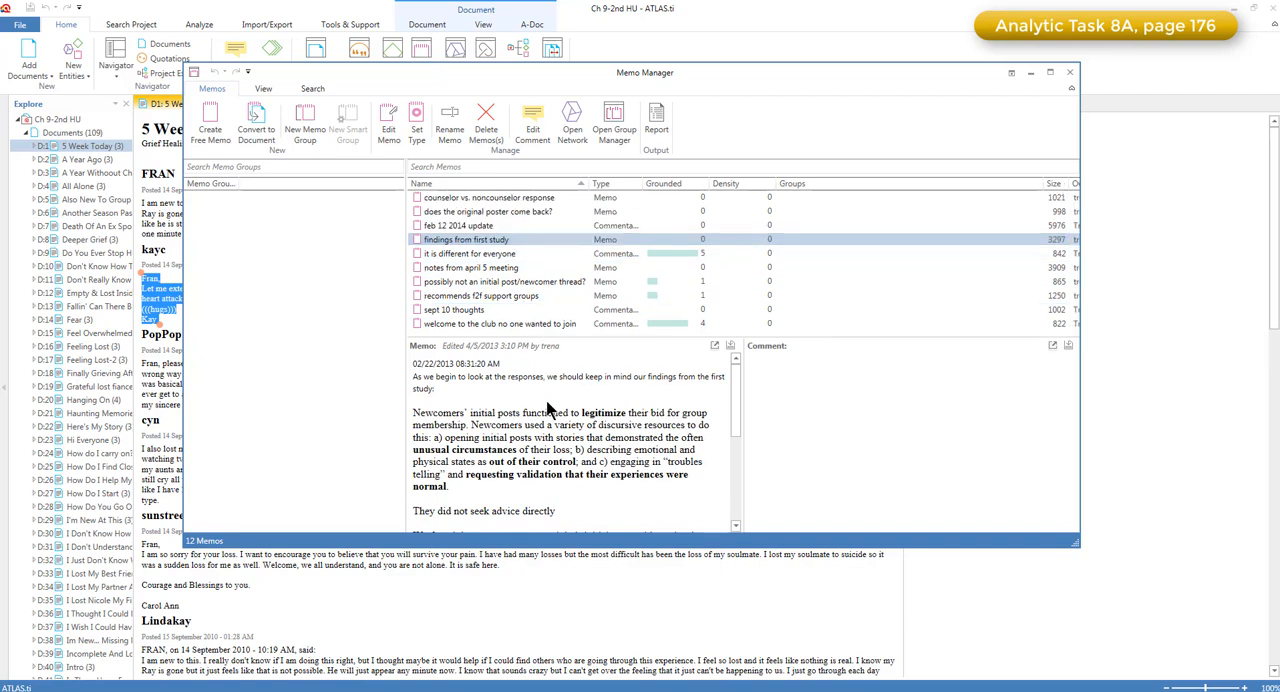
left_click_drag(535, 338, 536, 305)
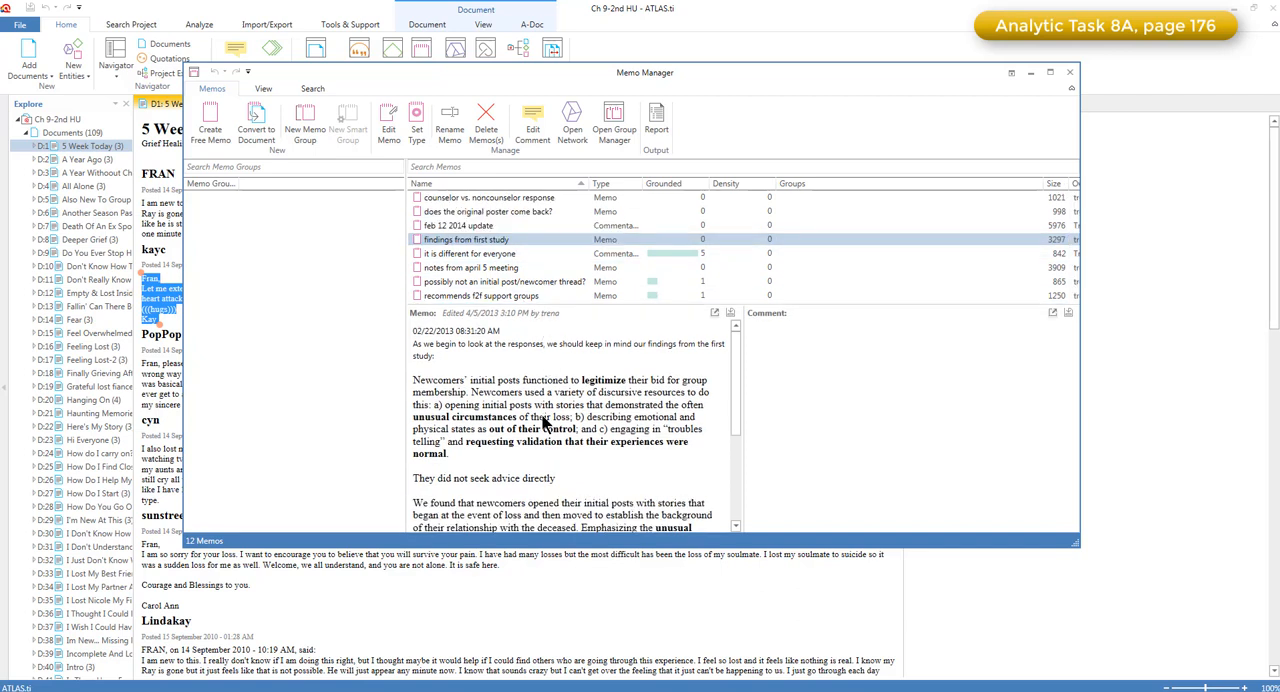
mouse_move(737, 409)
left_mouse_down()
mouse_move(734, 520)
mouse_move(733, 387)
left_mouse_up()
left_click_drag(693, 547, 695, 607)
left_click_drag(733, 420, 743, 390)
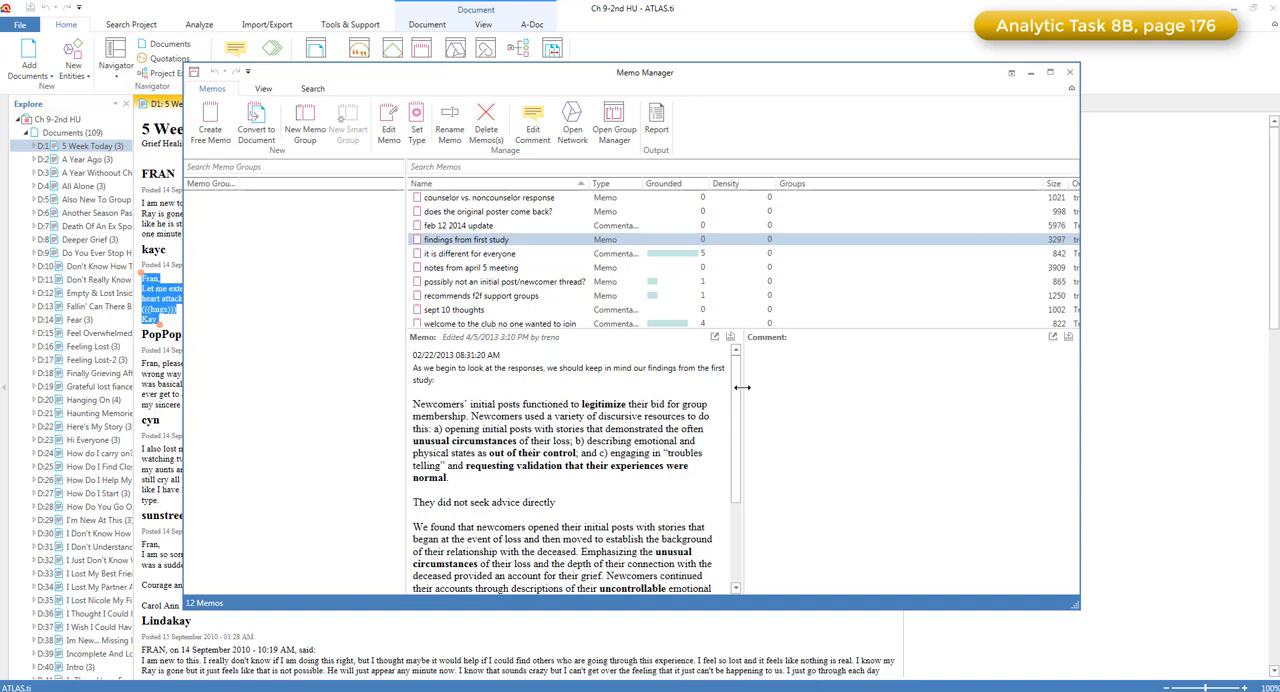
Move the Memo Manager off the document and close it to return to "5 Week Today"
left_click_drag(557, 74, 691, 154)
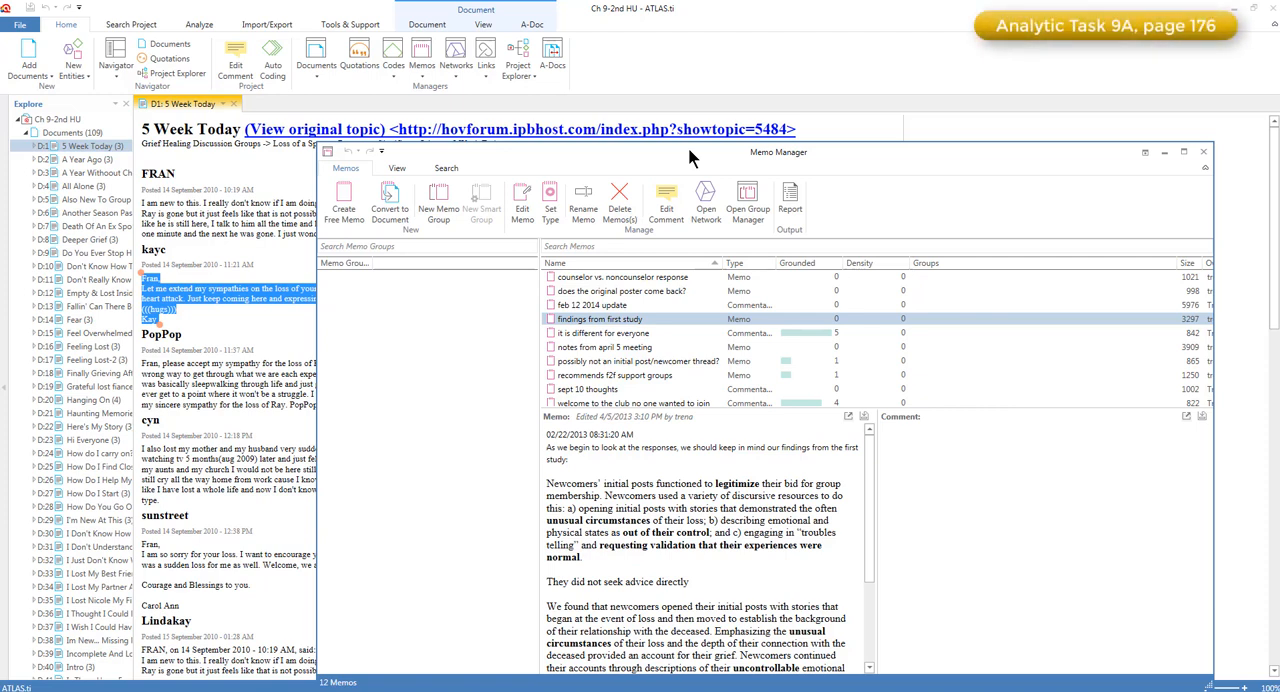
left_click(1203, 152)
left_click(1147, 142)
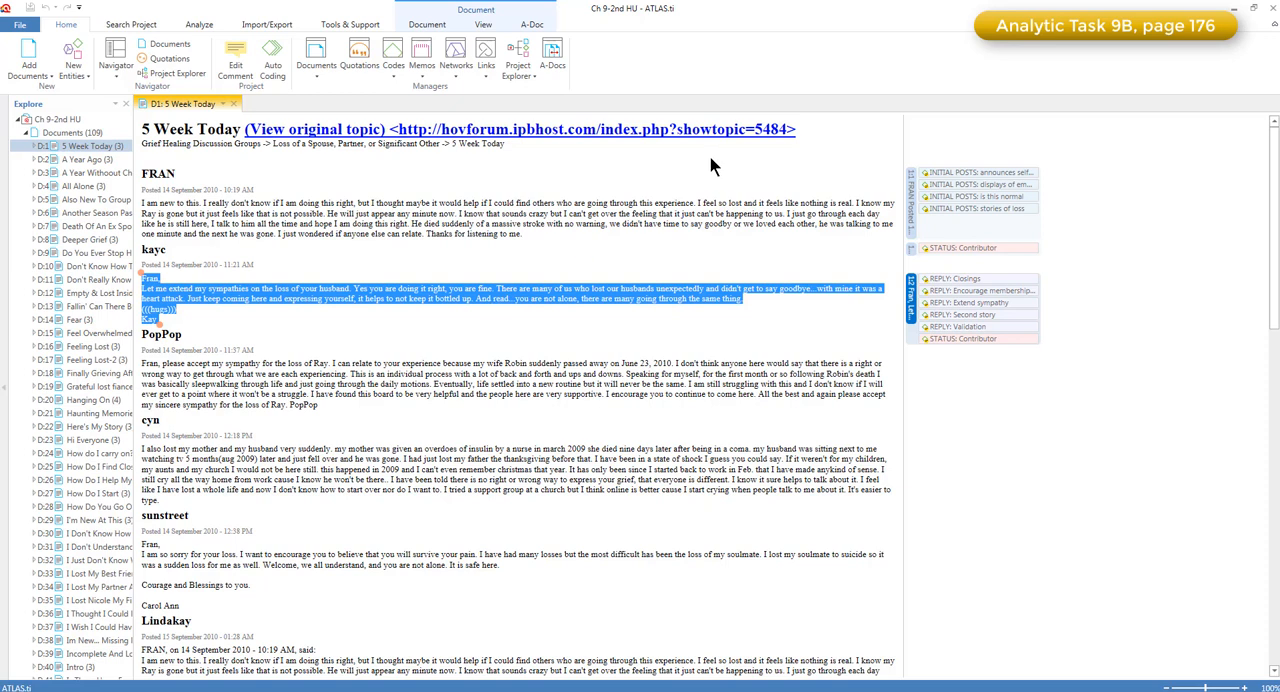
Recheck the memo list, close it, and read the comments of the codes "REPLY: Claims of 'normal'" and "REPLY: Variable" in the Code Manager
left_click(420, 57)
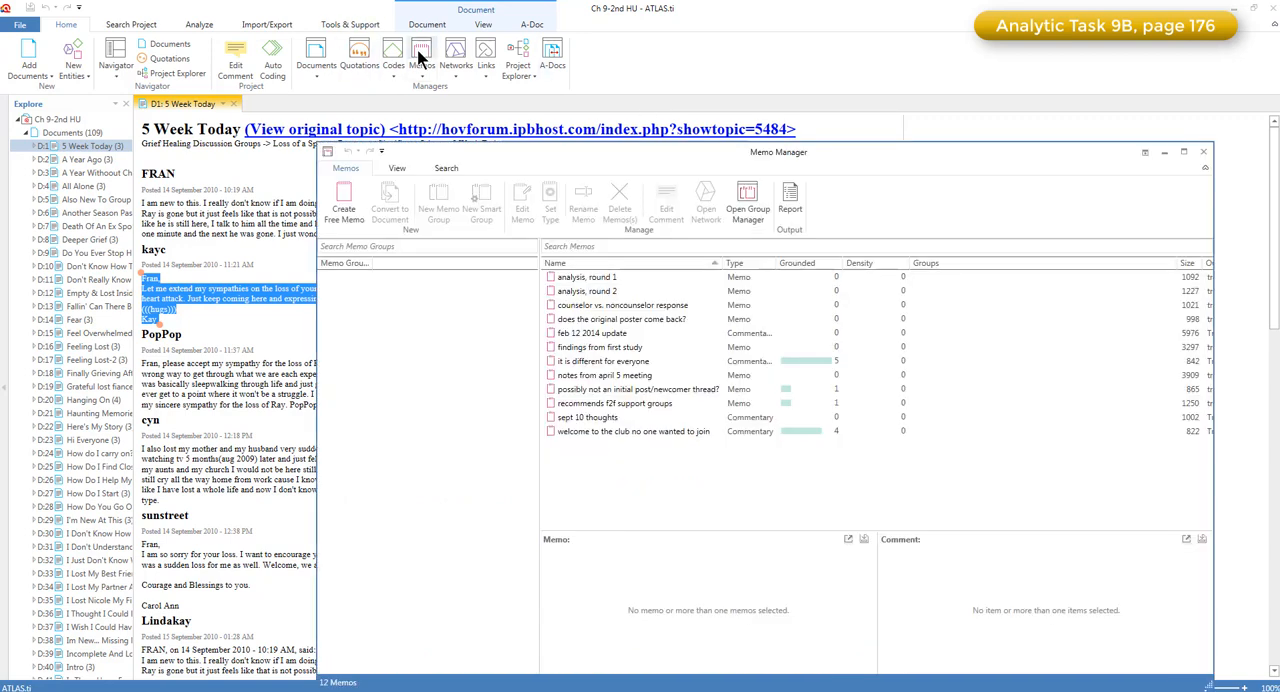
left_click(1204, 152)
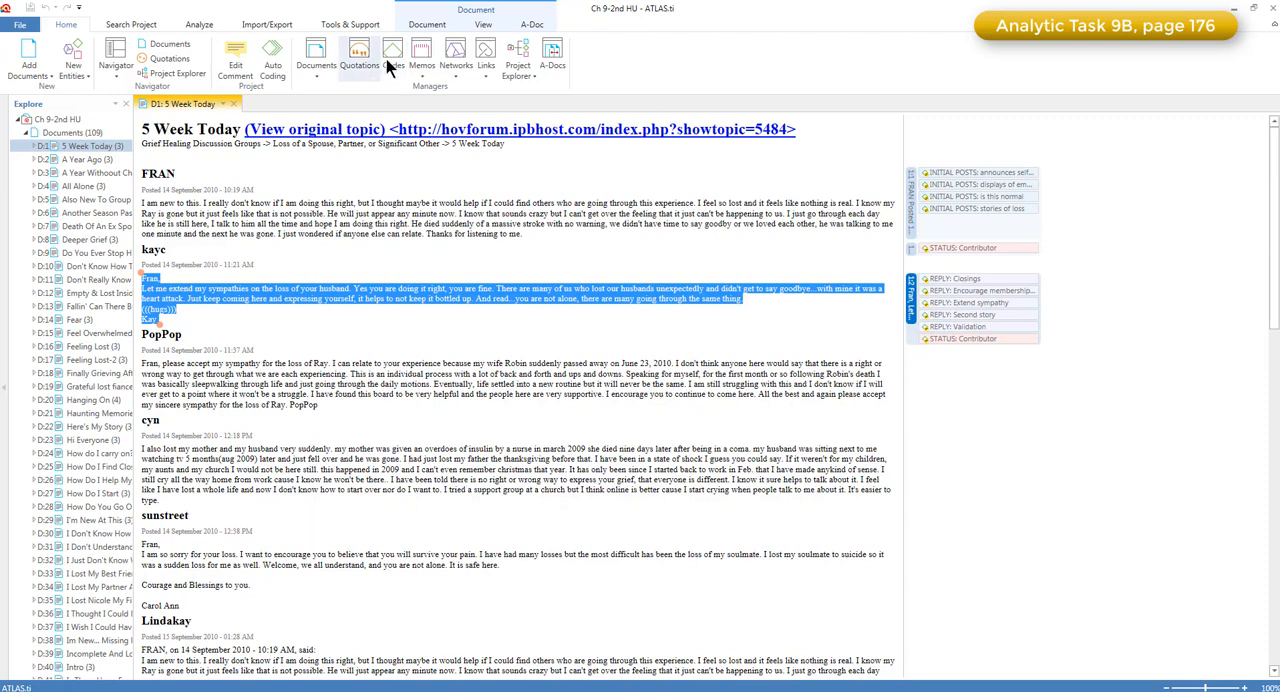
left_click(393, 55)
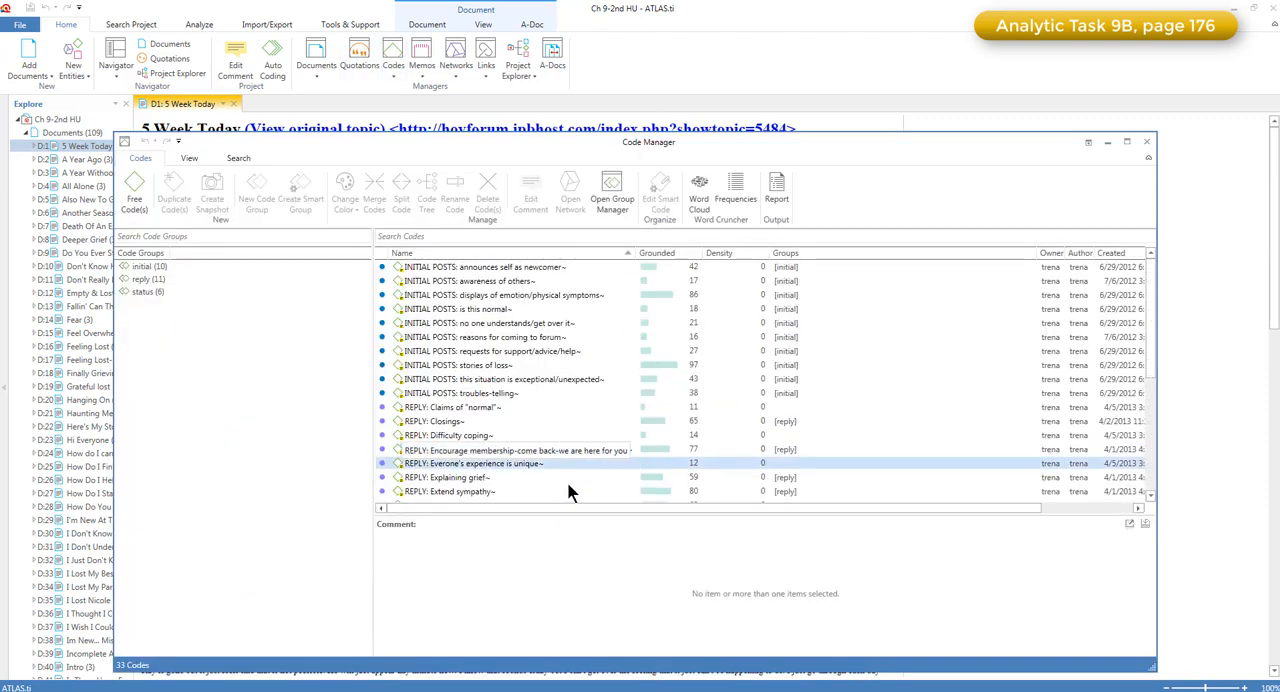
left_click(575, 408)
scroll(576, 409, "down", 2)
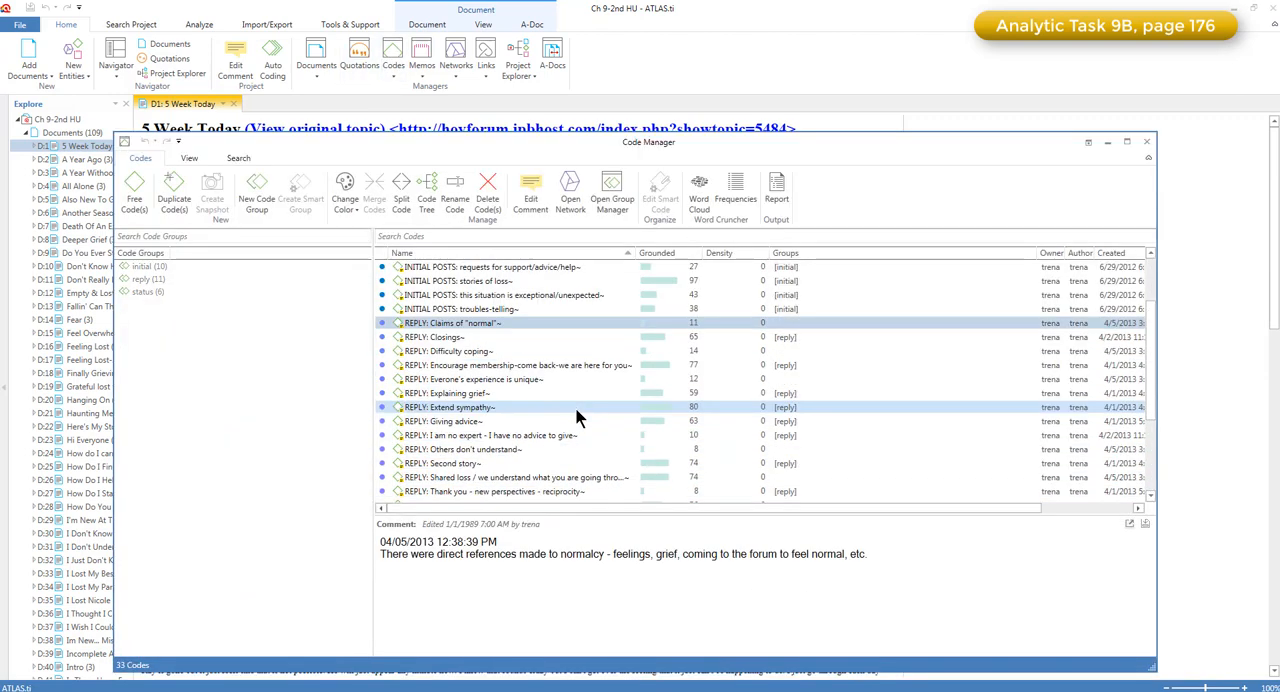
scroll(582, 460, "down", 1)
left_click(577, 477)
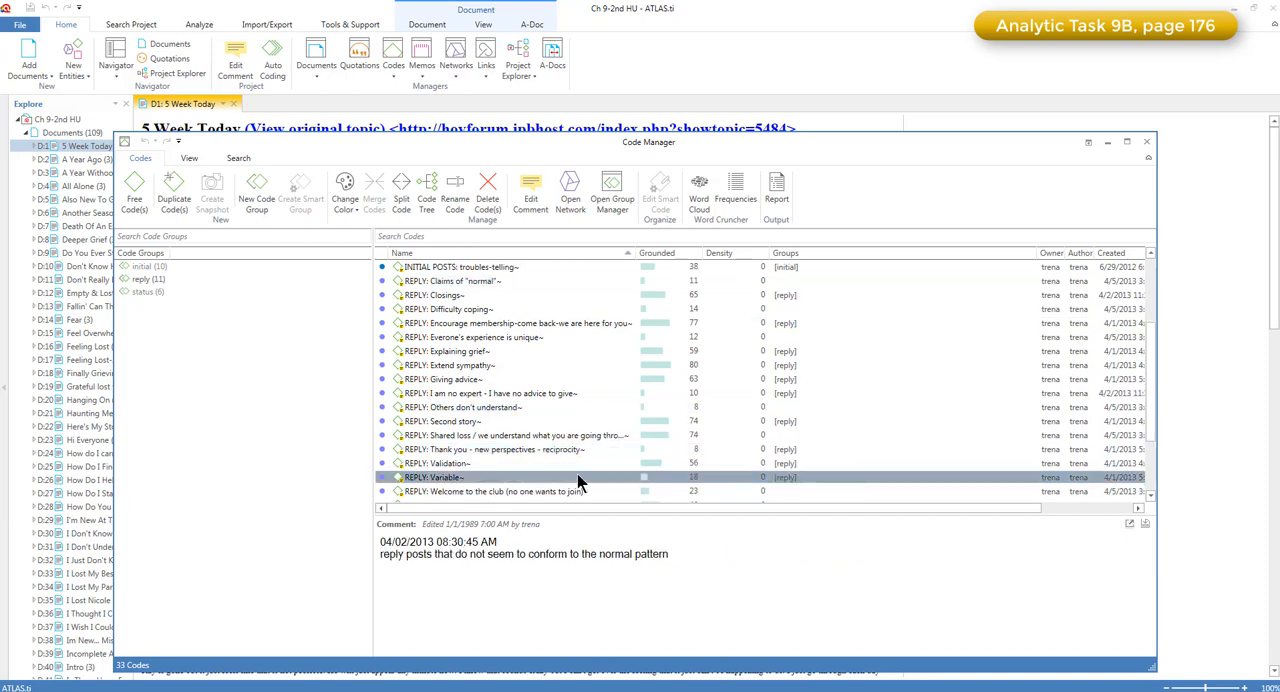
List the quotations coded "REPLY: Variable", look through them, and close the quotation list
double_click(577, 477)
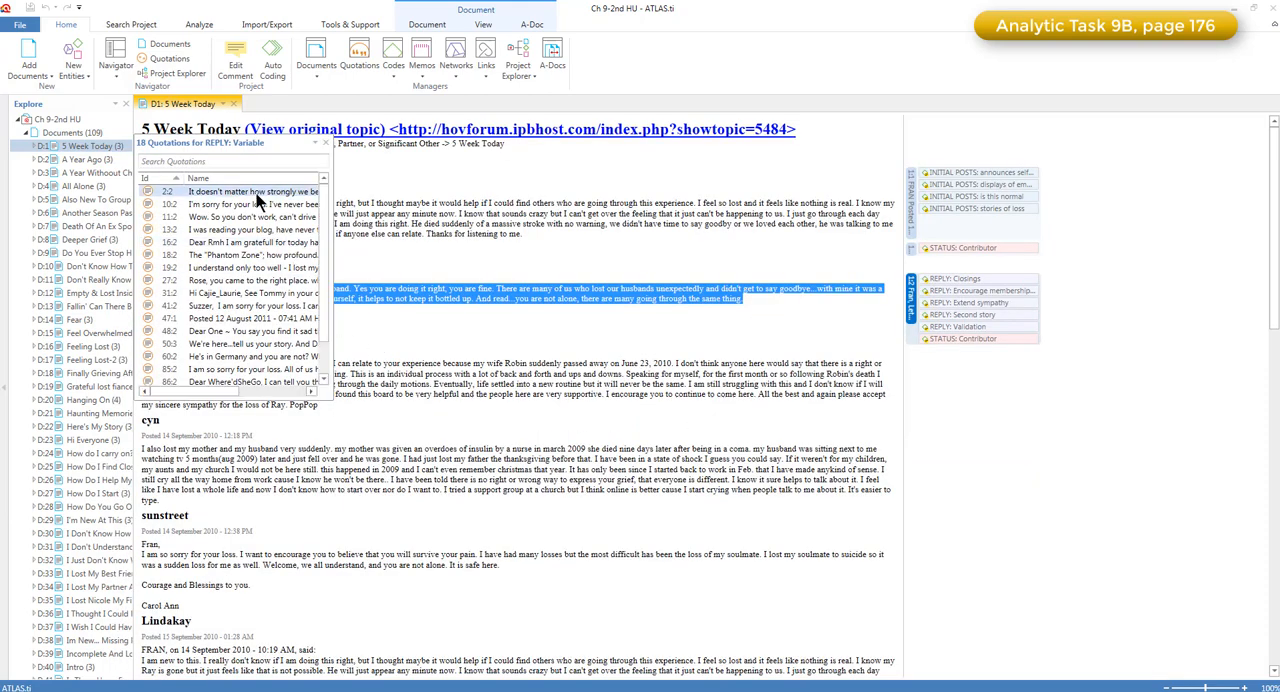
scroll(324, 250, "down", 1)
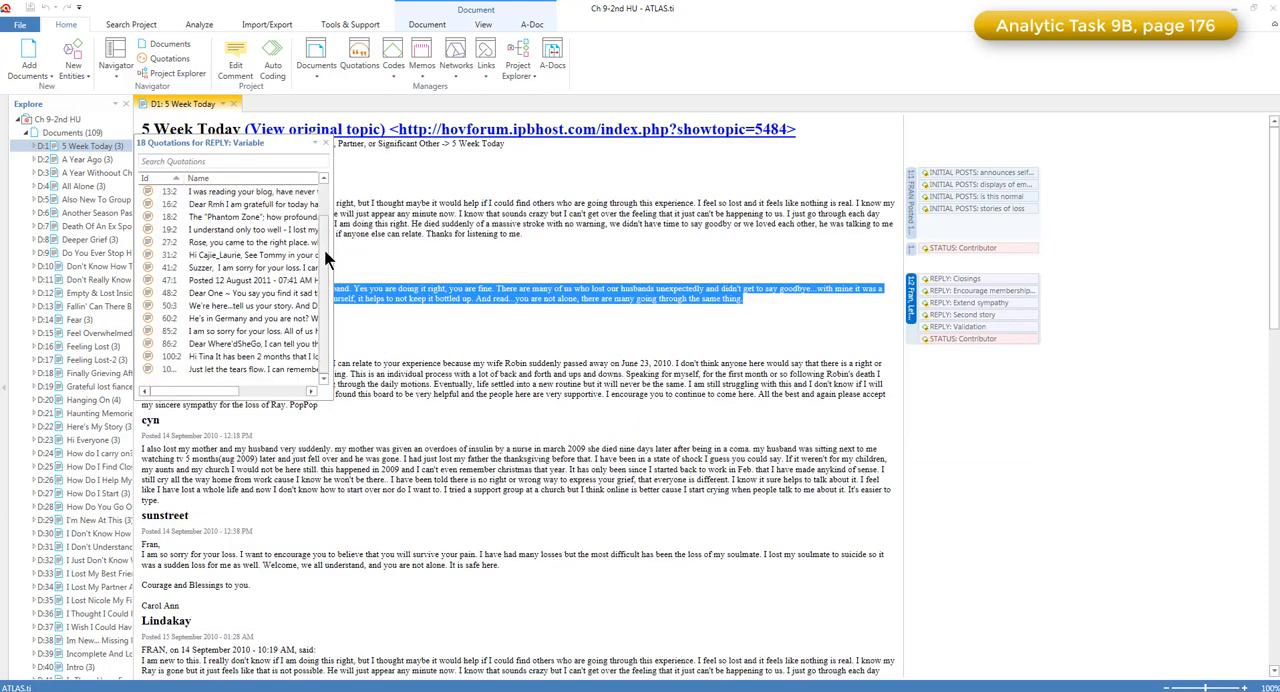
left_click(325, 145)
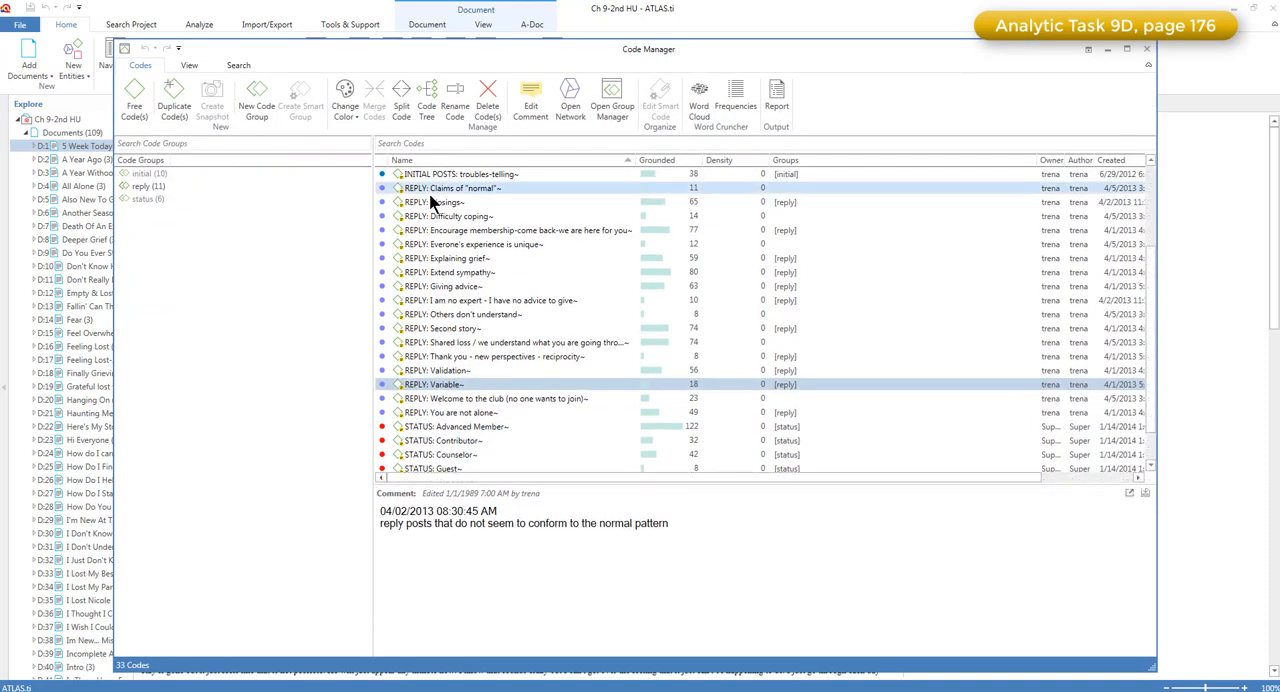
Enlarge the Code Manager, look at the codes in the reply group alone, and clear the filter to review all codes through the STATUS ones
left_click(435, 190)
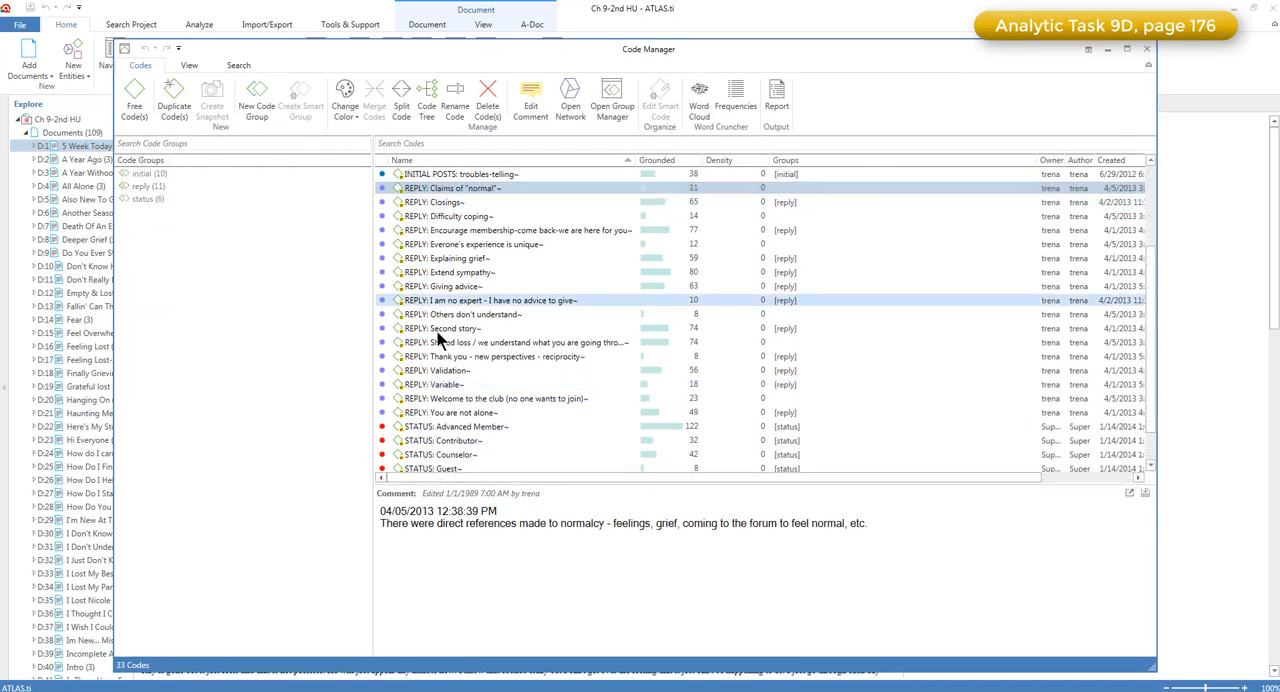
left_click(435, 385)
left_click(218, 188)
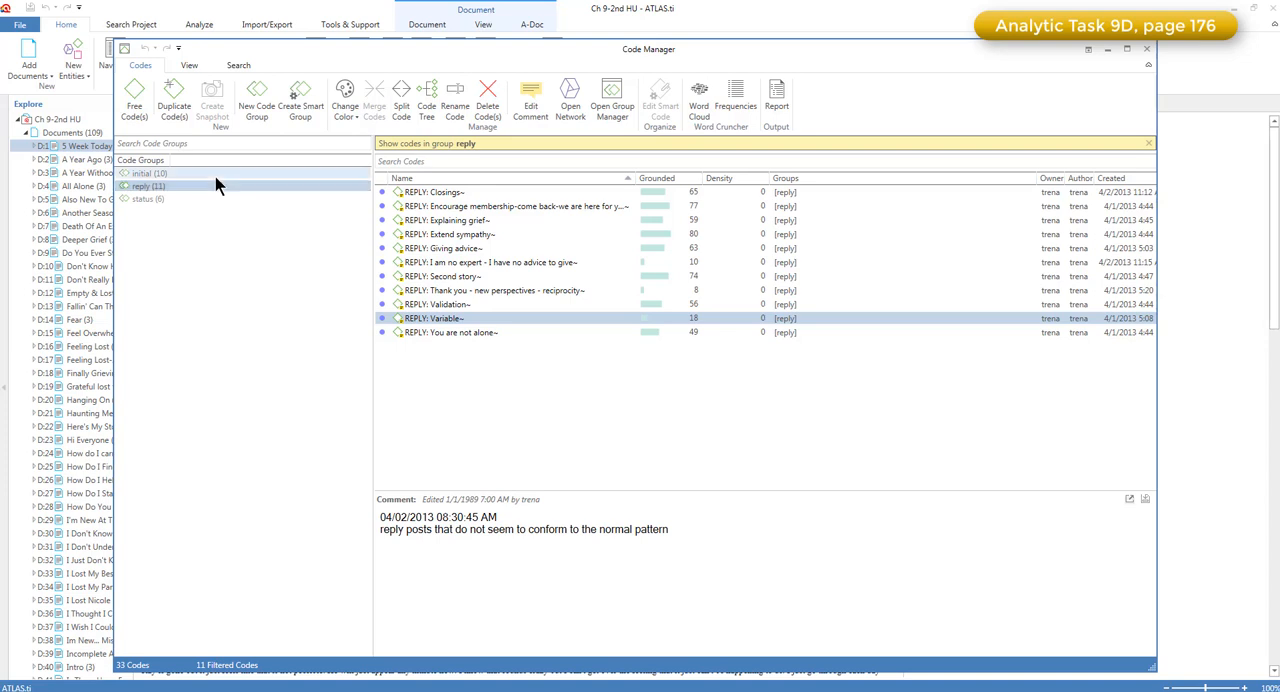
left_click(1148, 143)
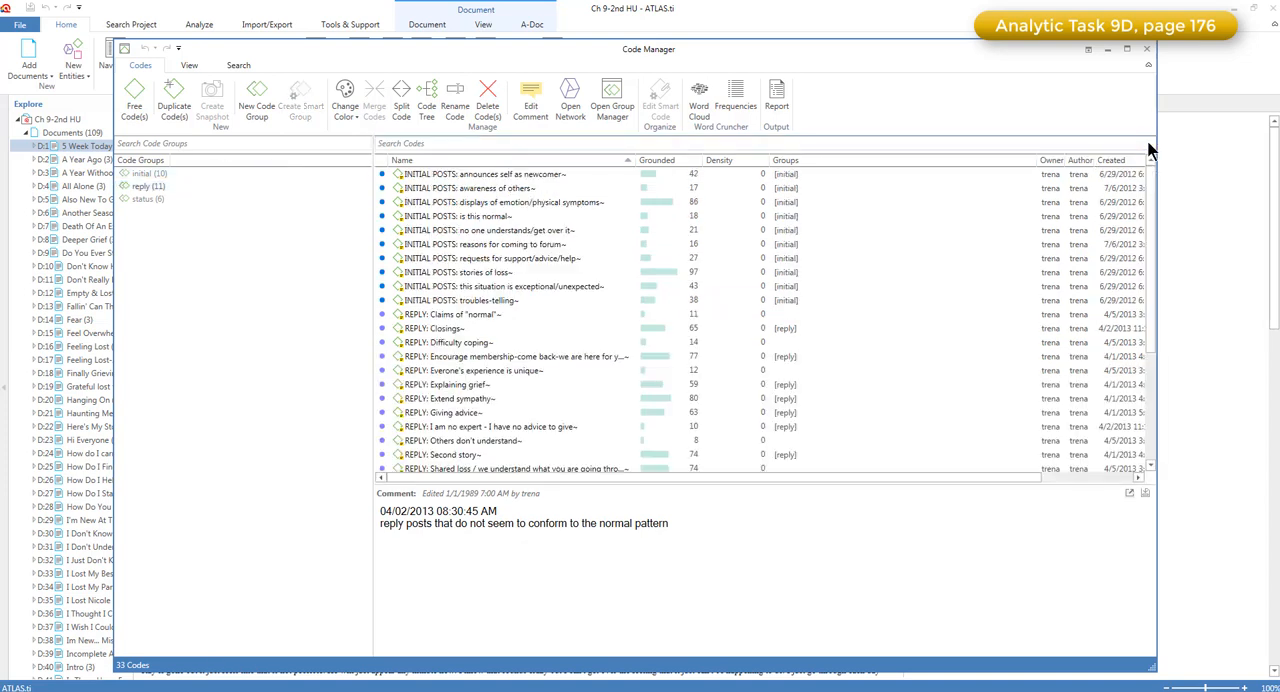
left_click(575, 302)
scroll(575, 310, "down", 4)
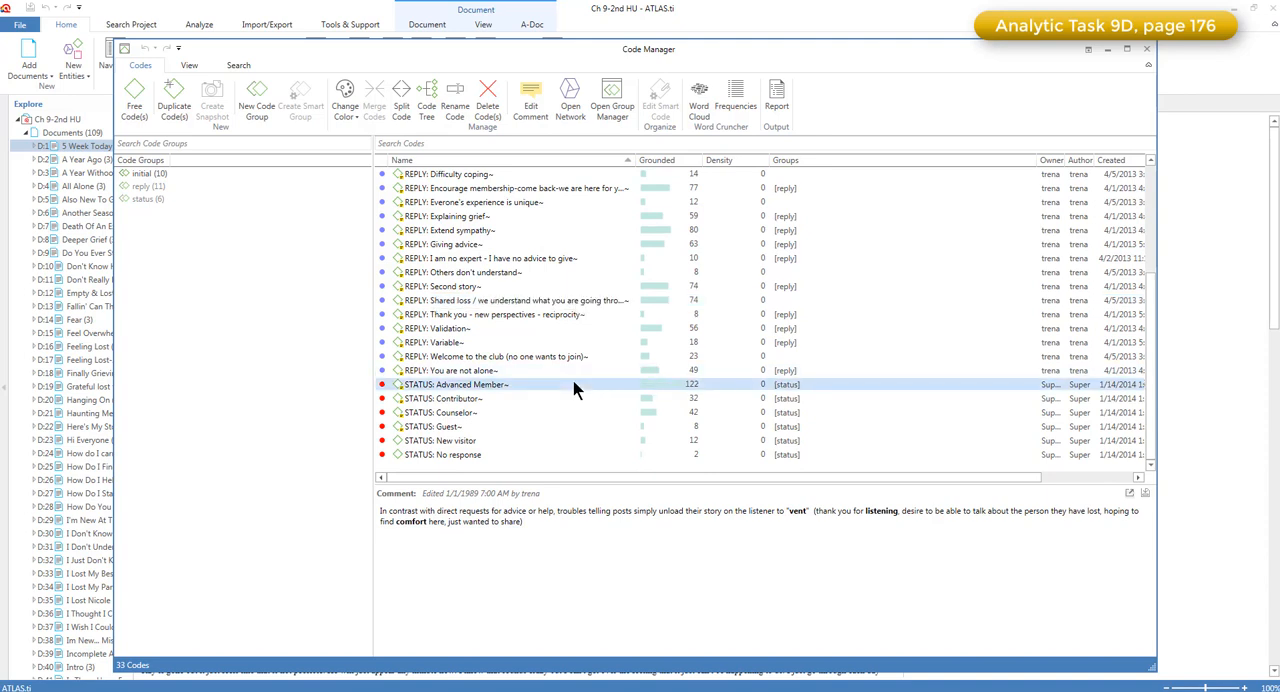
Show the codes of the initial, reply and status groups in turn, and return to the reply group
left_click(231, 176)
left_click(231, 186)
left_click(232, 198)
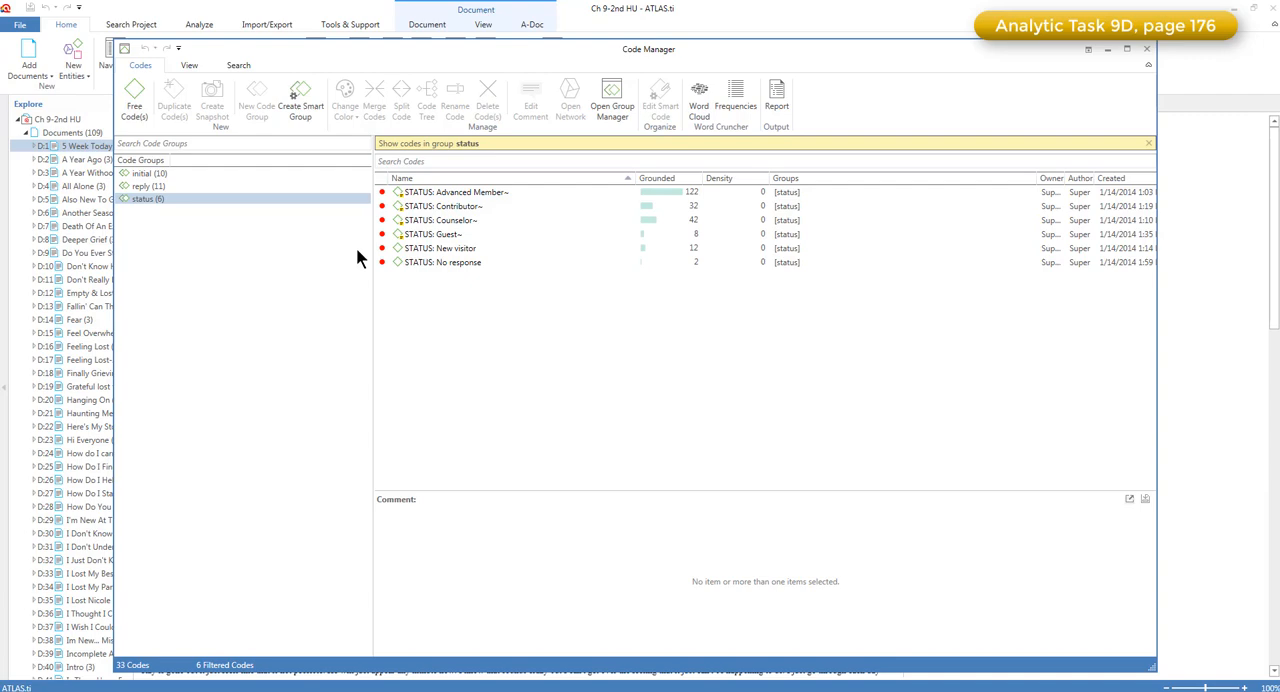
left_click(350, 186)
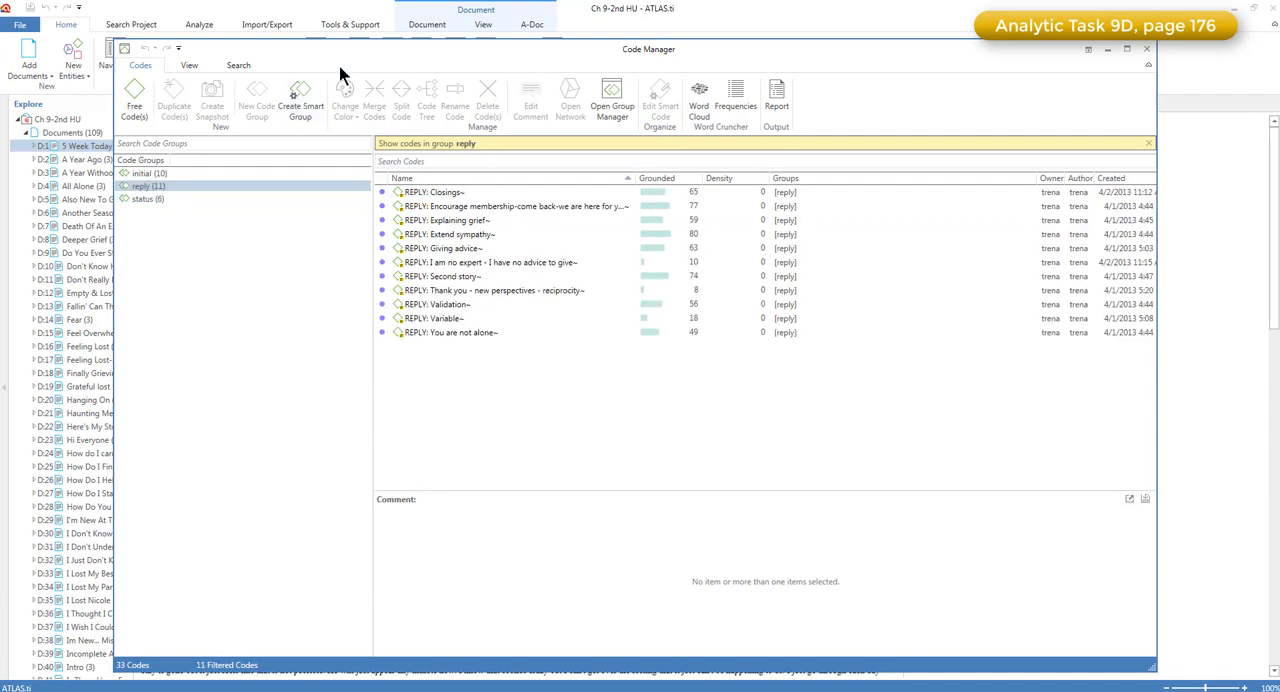
List the quotations coded "REPLY: Closings" and view them one after another in their documents, from quotation 4:2 to 17:2
left_click_drag(365, 65, 1157, 211)
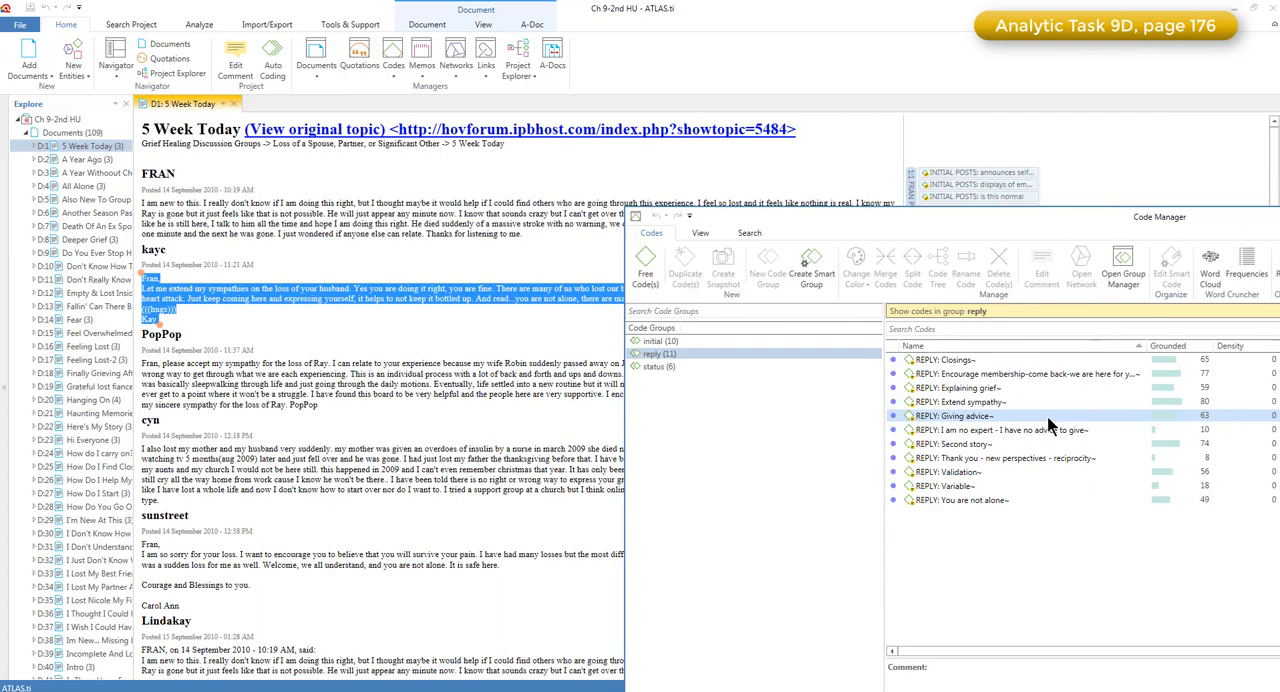
double_click(1011, 356)
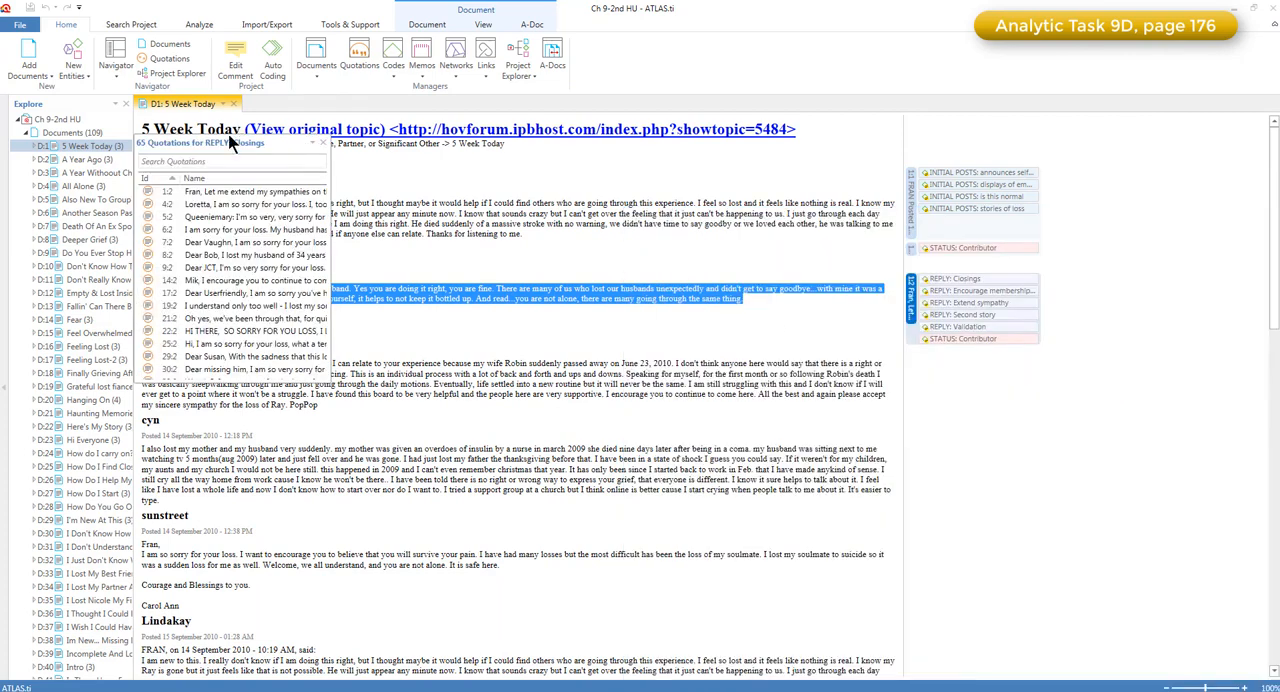
left_click(163, 196)
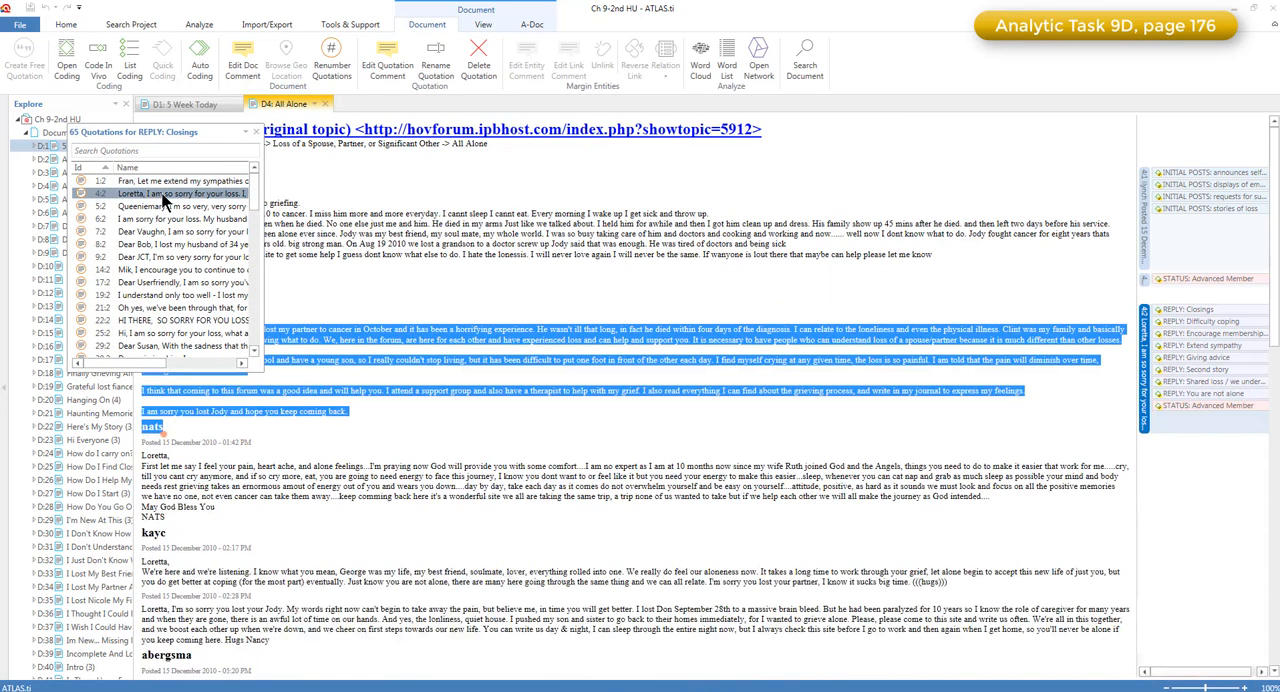
left_click(163, 208)
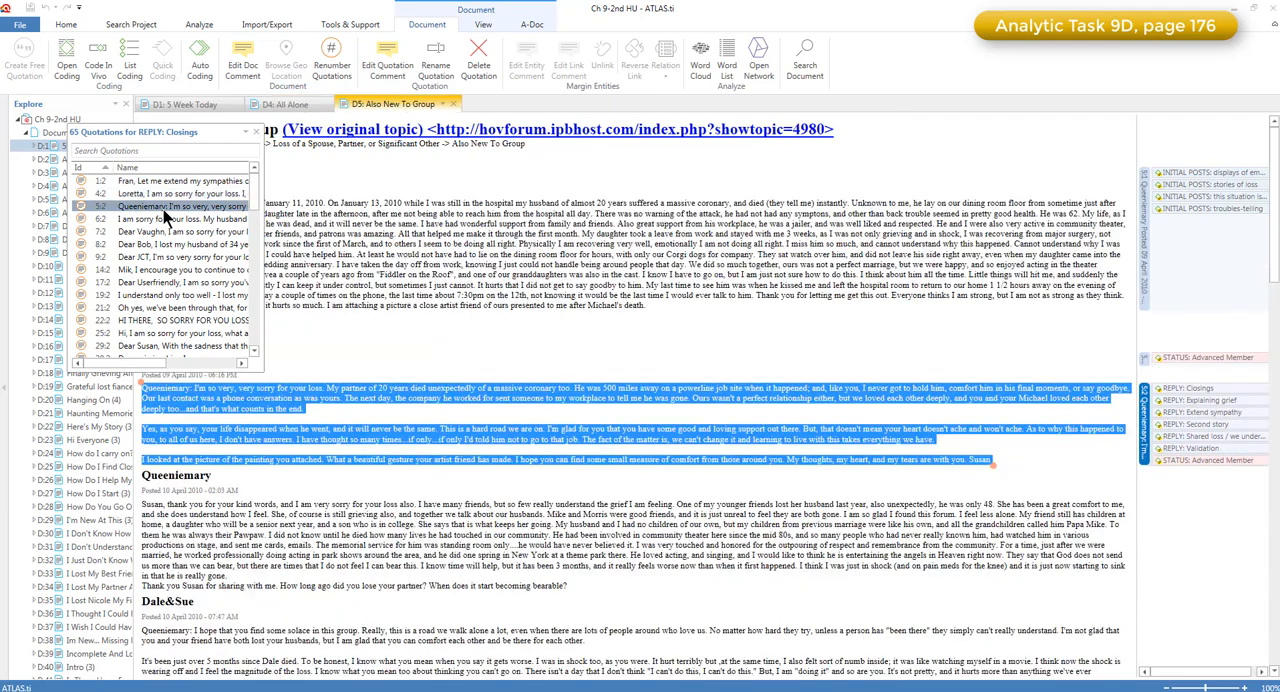
left_click(164, 219)
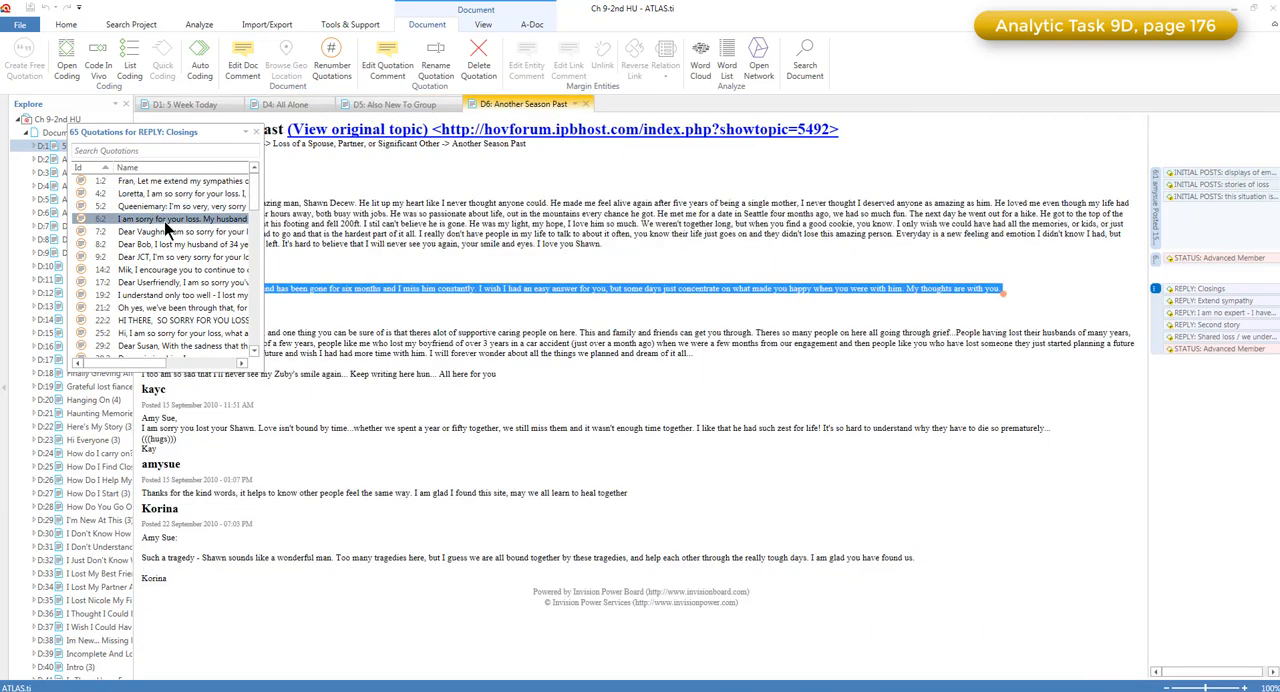
left_click(166, 232)
left_click(168, 245)
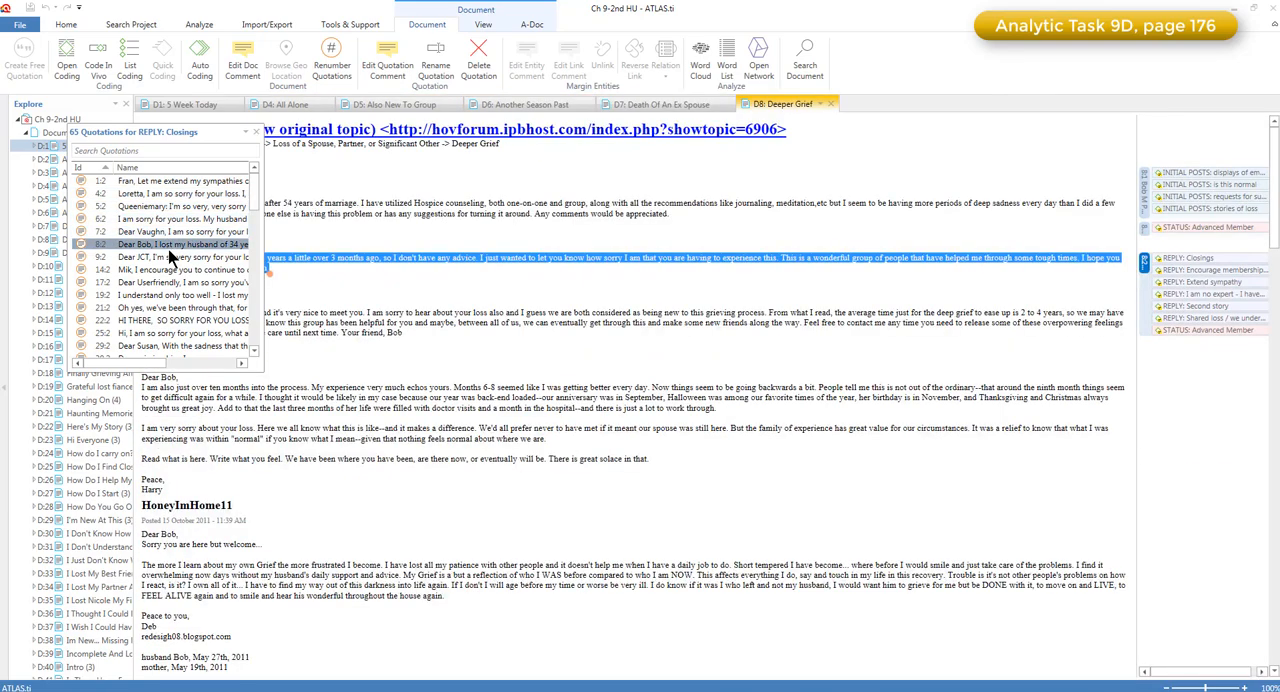
left_click(170, 257)
left_click(177, 270)
left_click(180, 283)
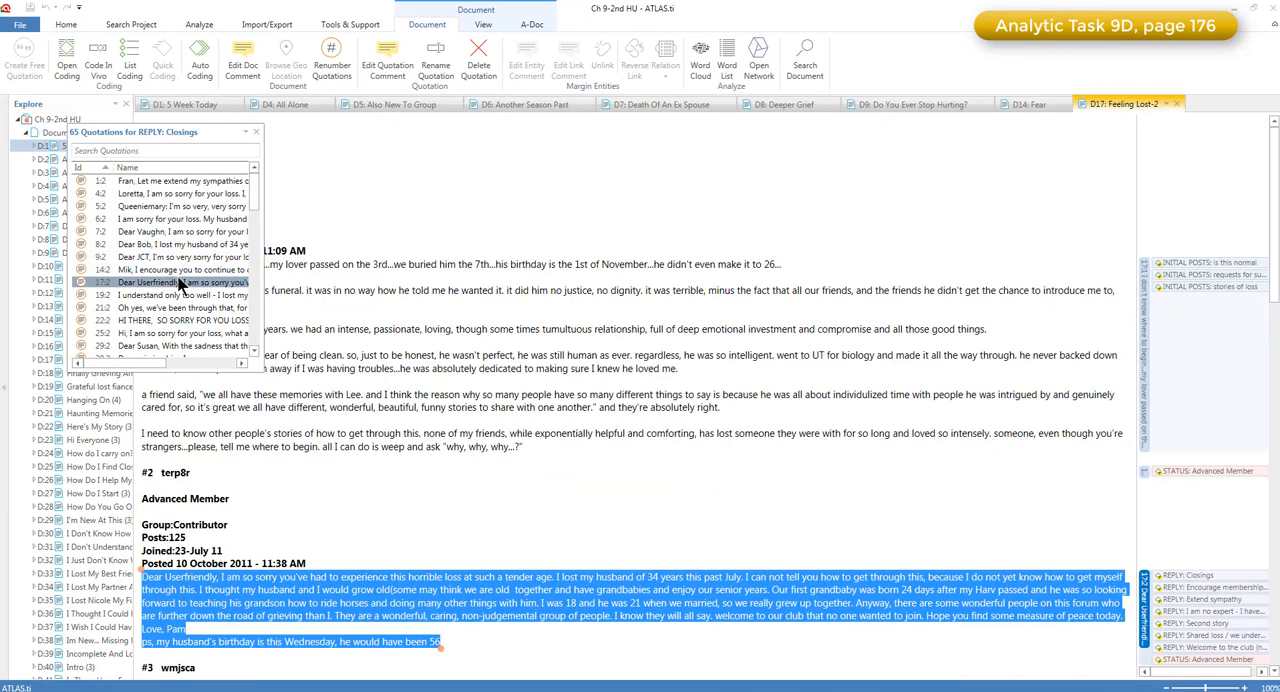